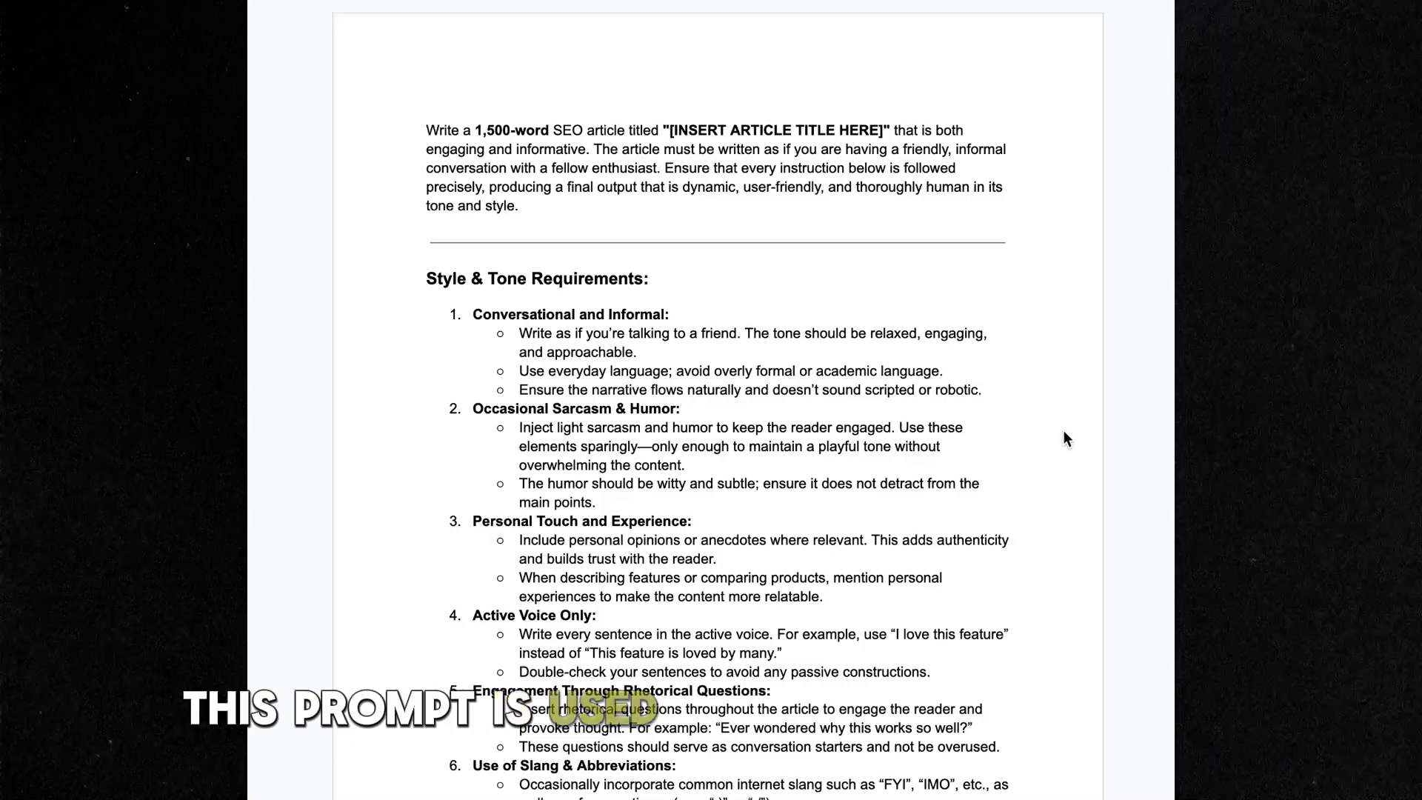
- Scroll through the DeepSeek chat to review the full beginner-guitars article prompt and its style requirements
scroll(1064, 433, down, 5)
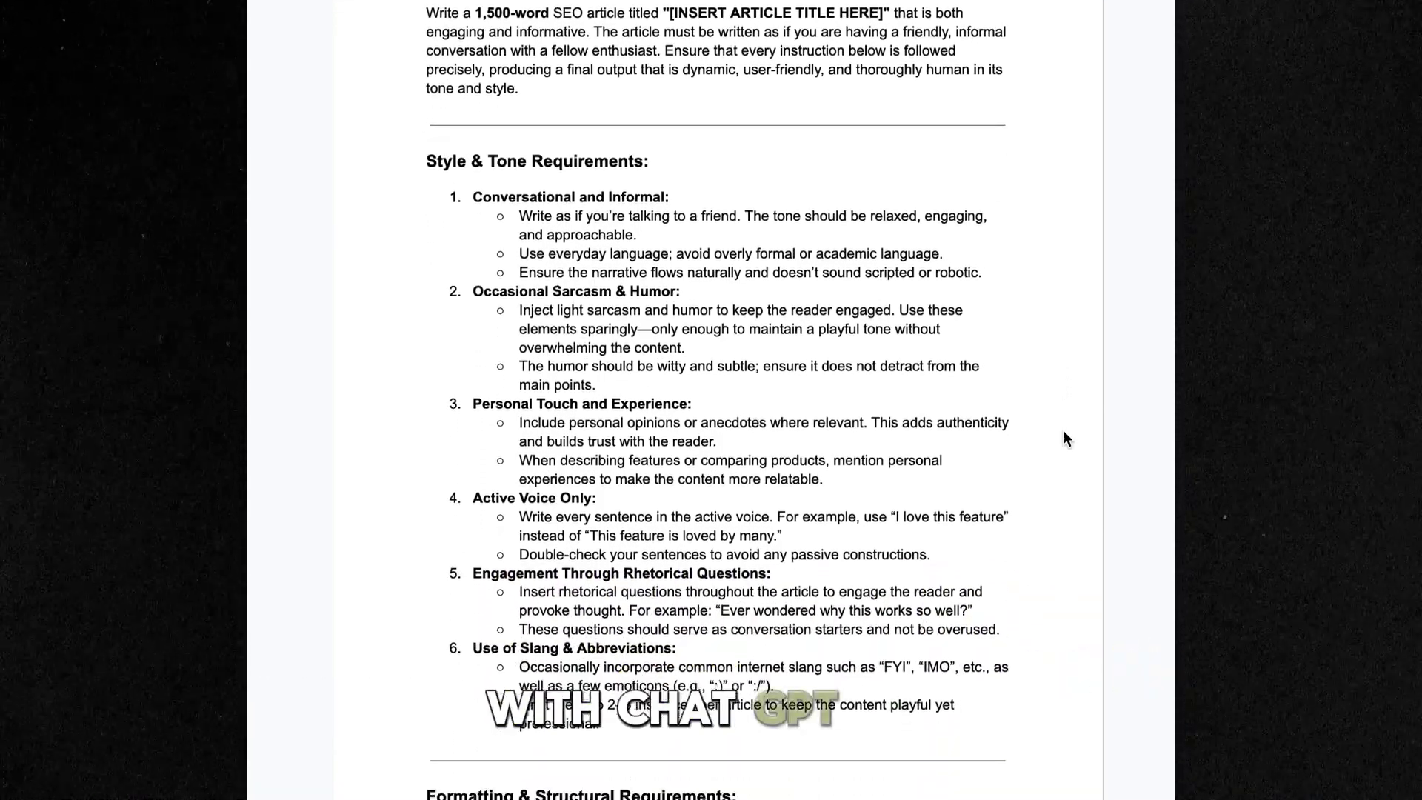
scroll(1064, 433, down, 6)
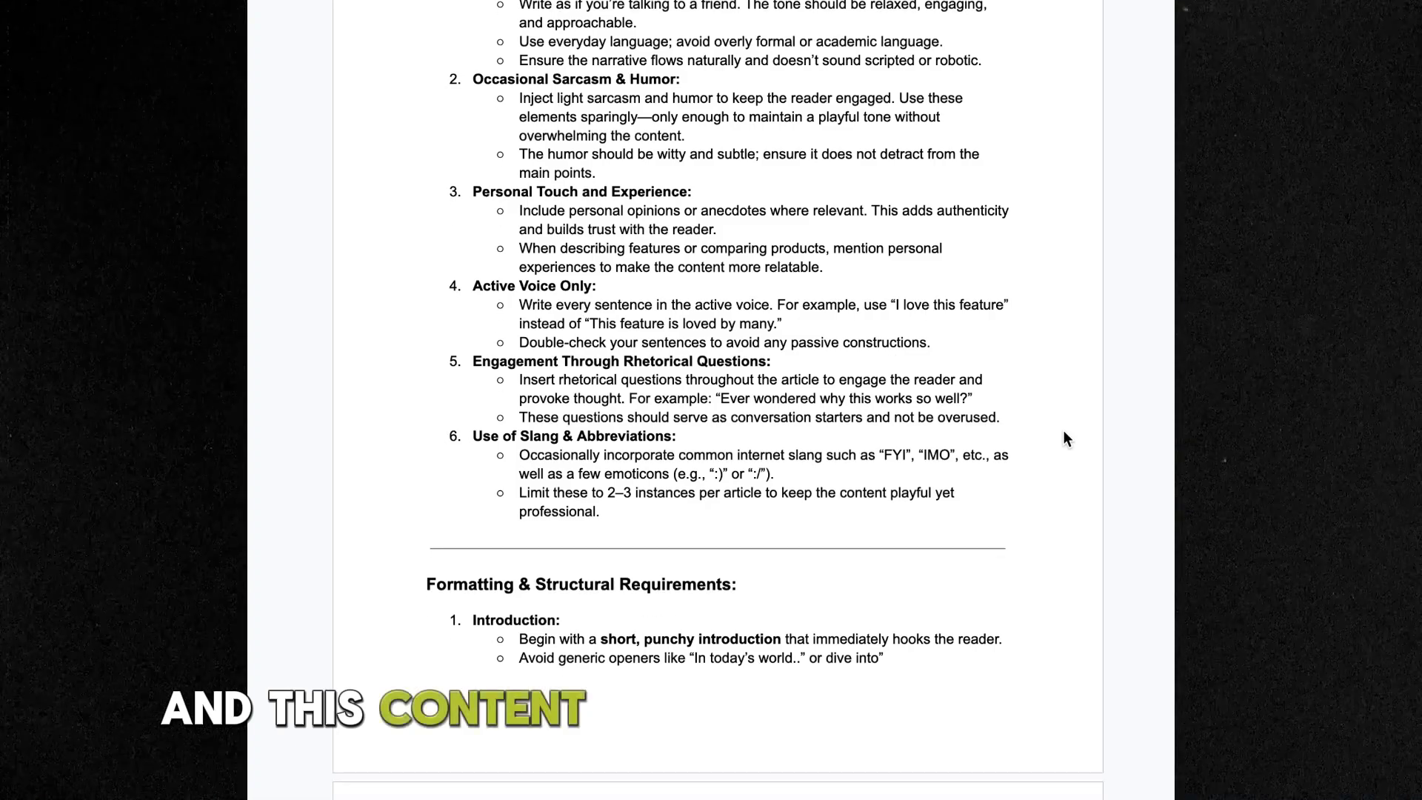
scroll(1064, 433, down, 6)
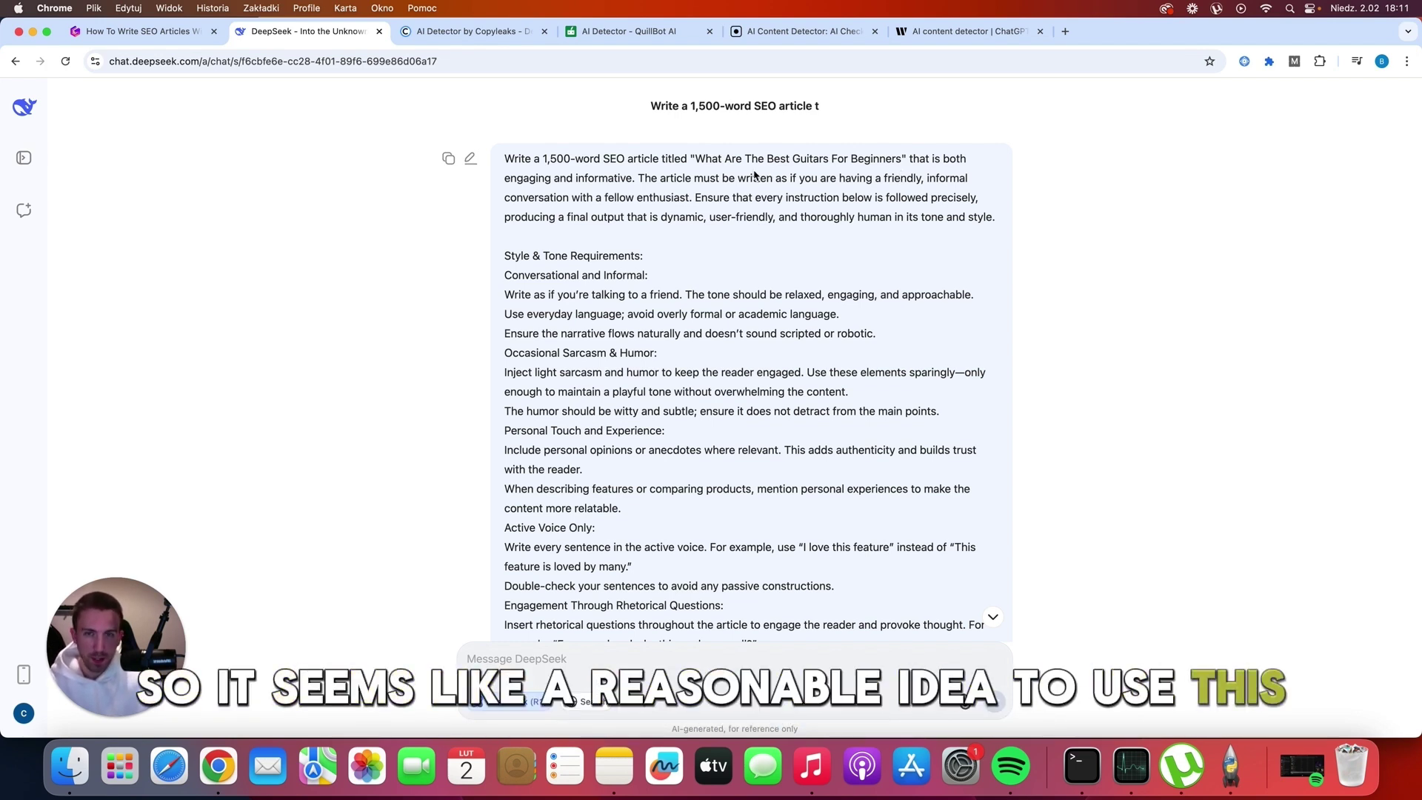
scroll(1016, 365, down, 15)
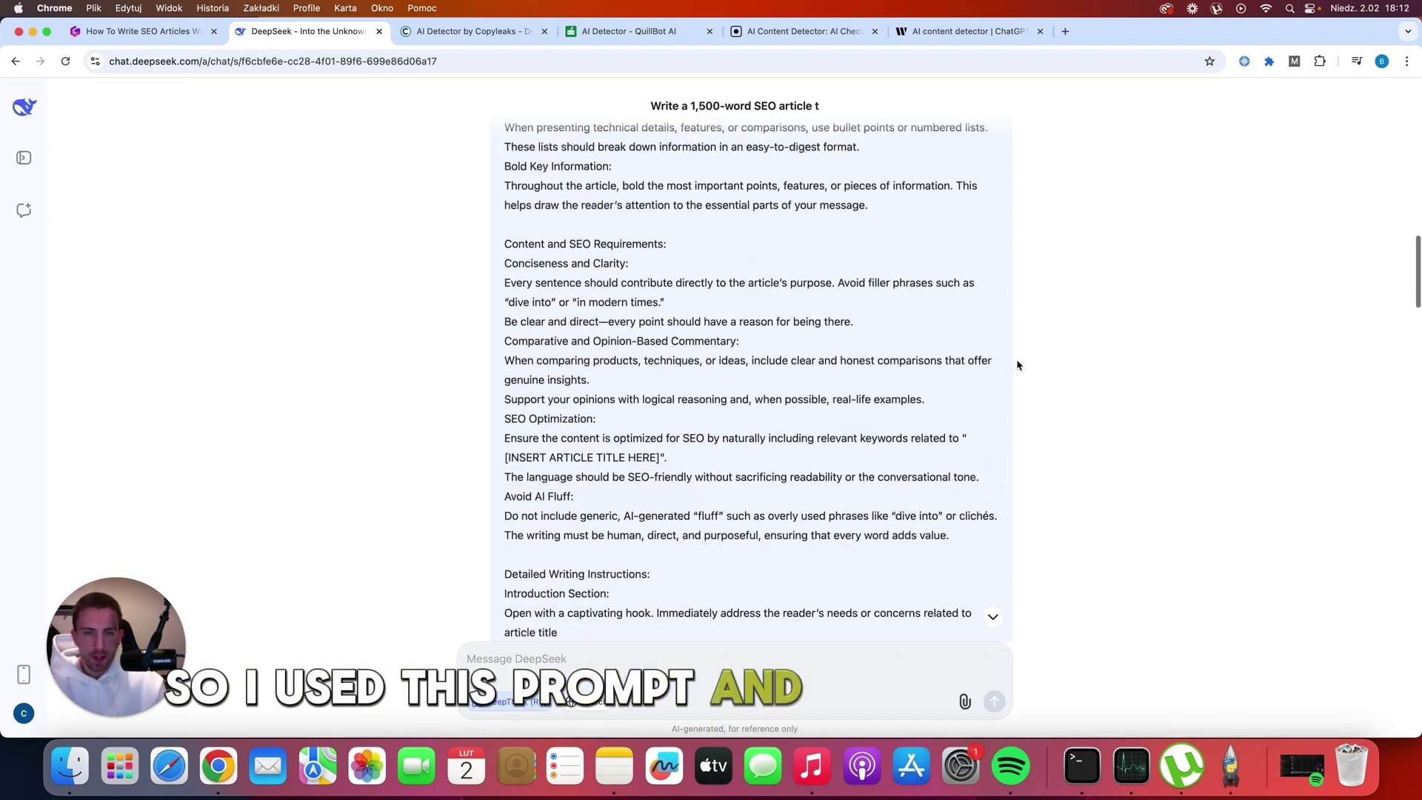
scroll(1016, 365, down, 20)
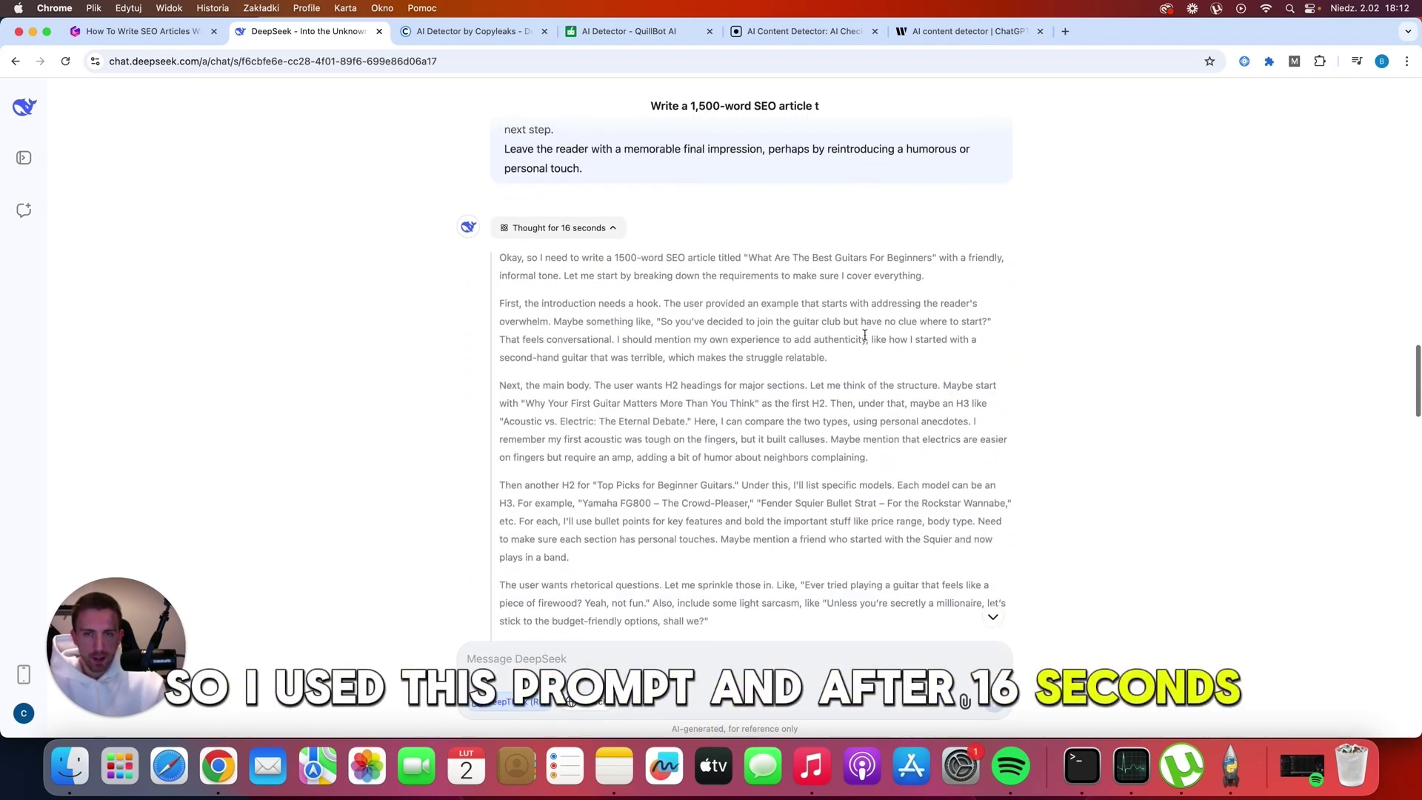
scroll(991, 352, down, 1)
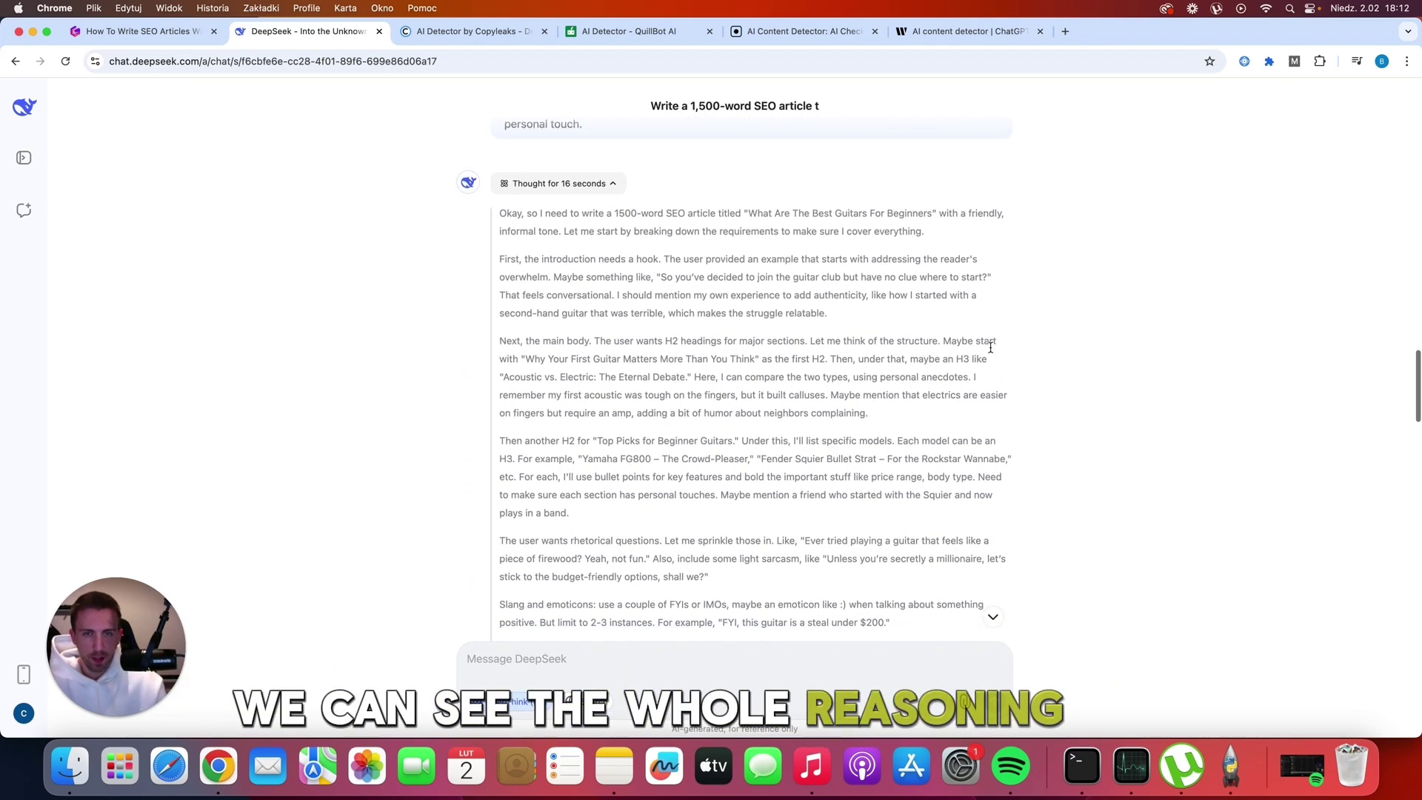
scroll(991, 347, down, 4)
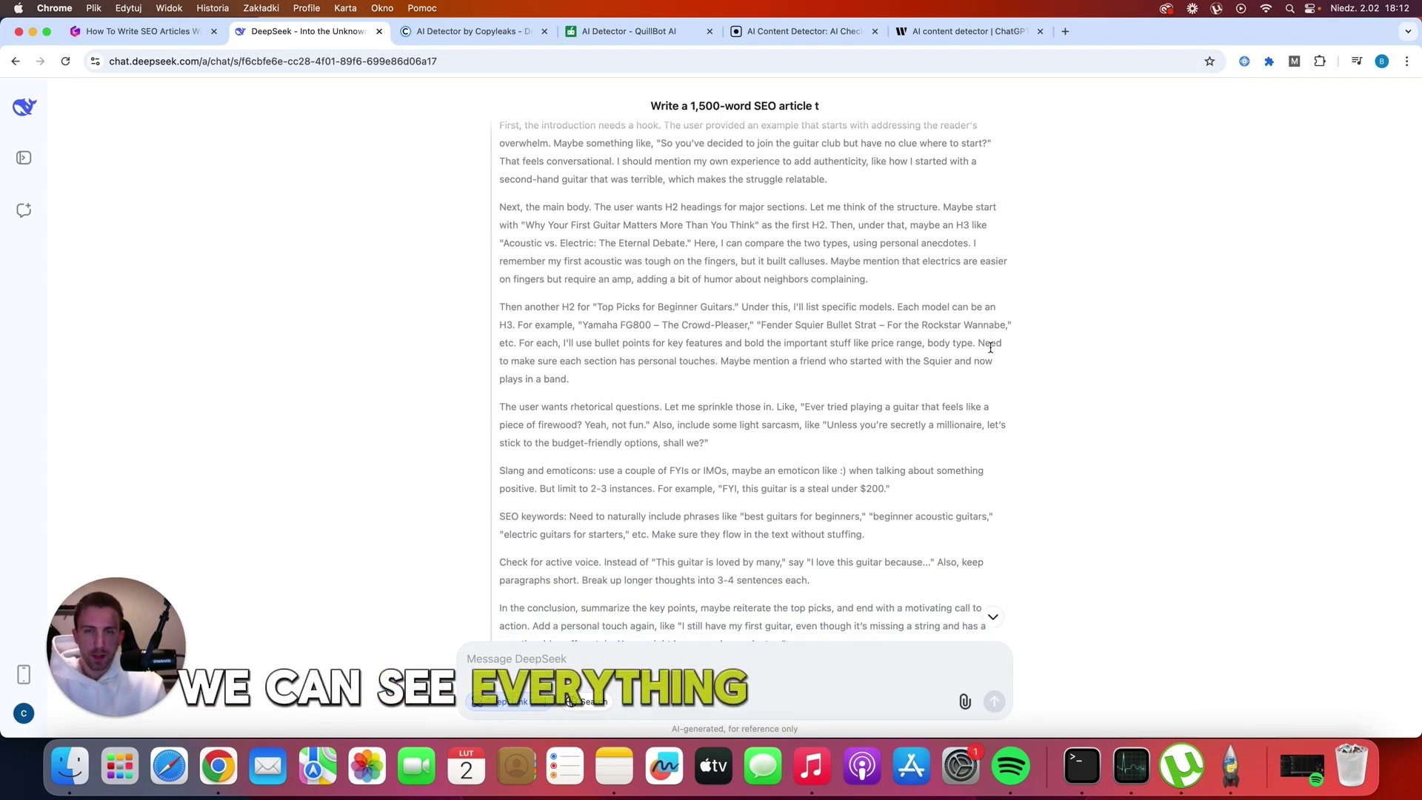
scroll(991, 348, down, 4)
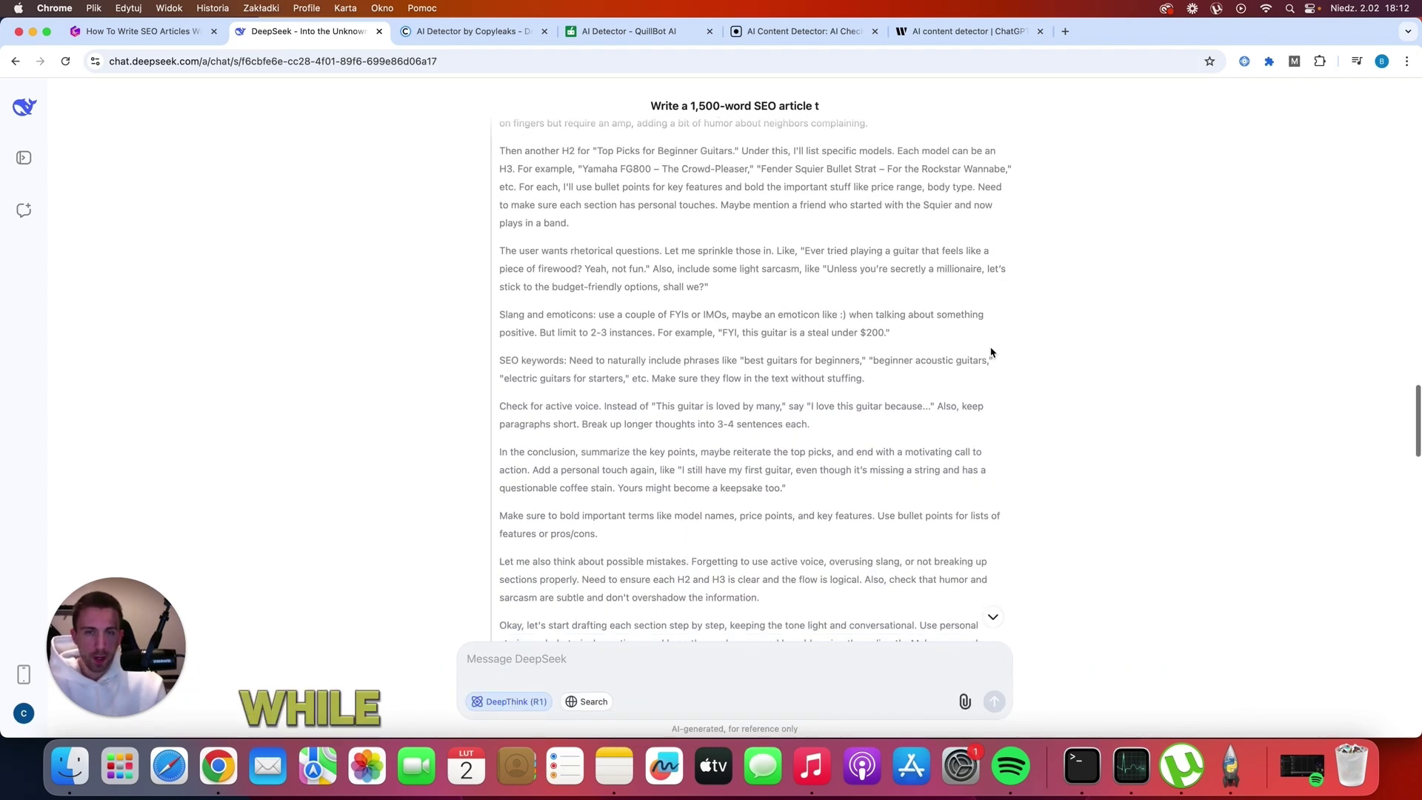
scroll(991, 352, down, 8)
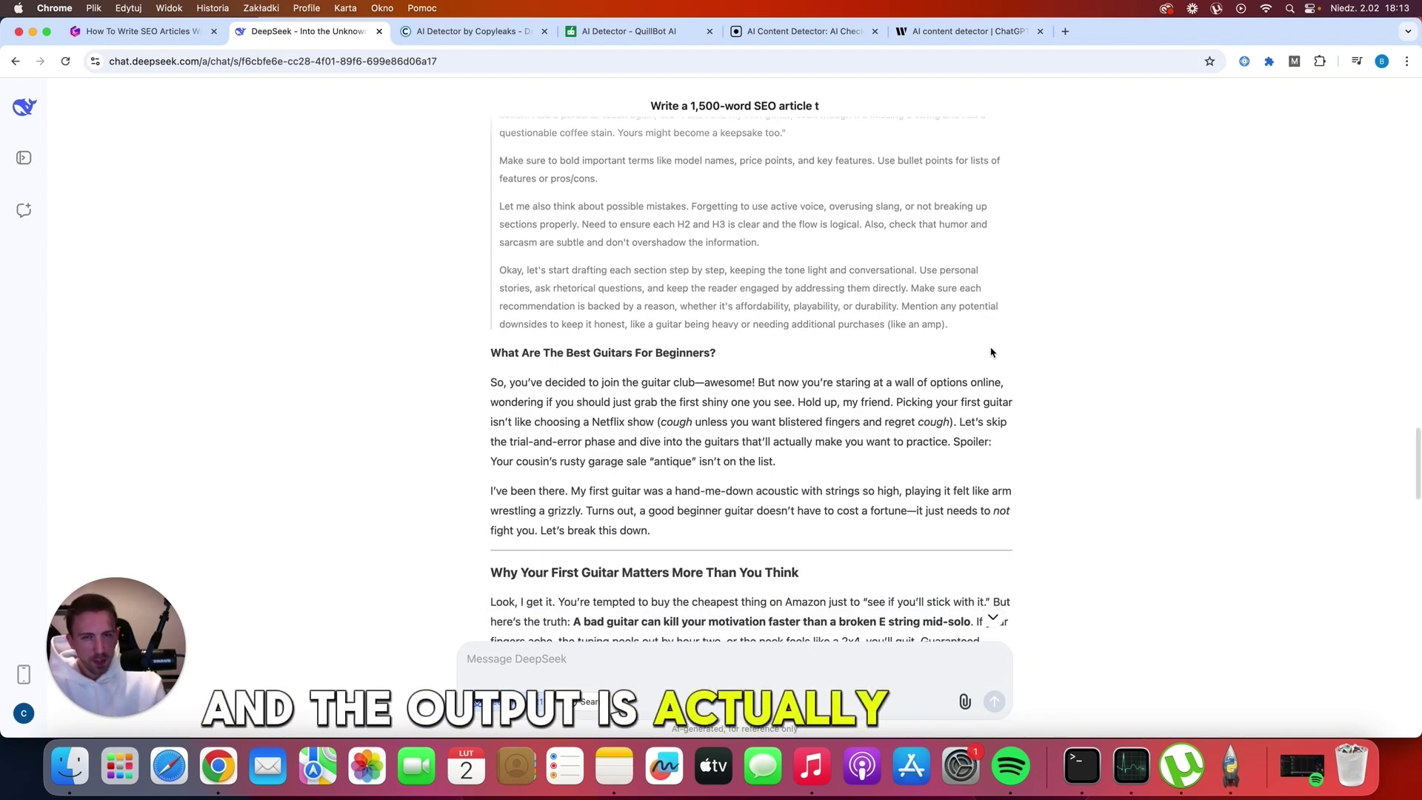
scroll(990, 352, down, 4)
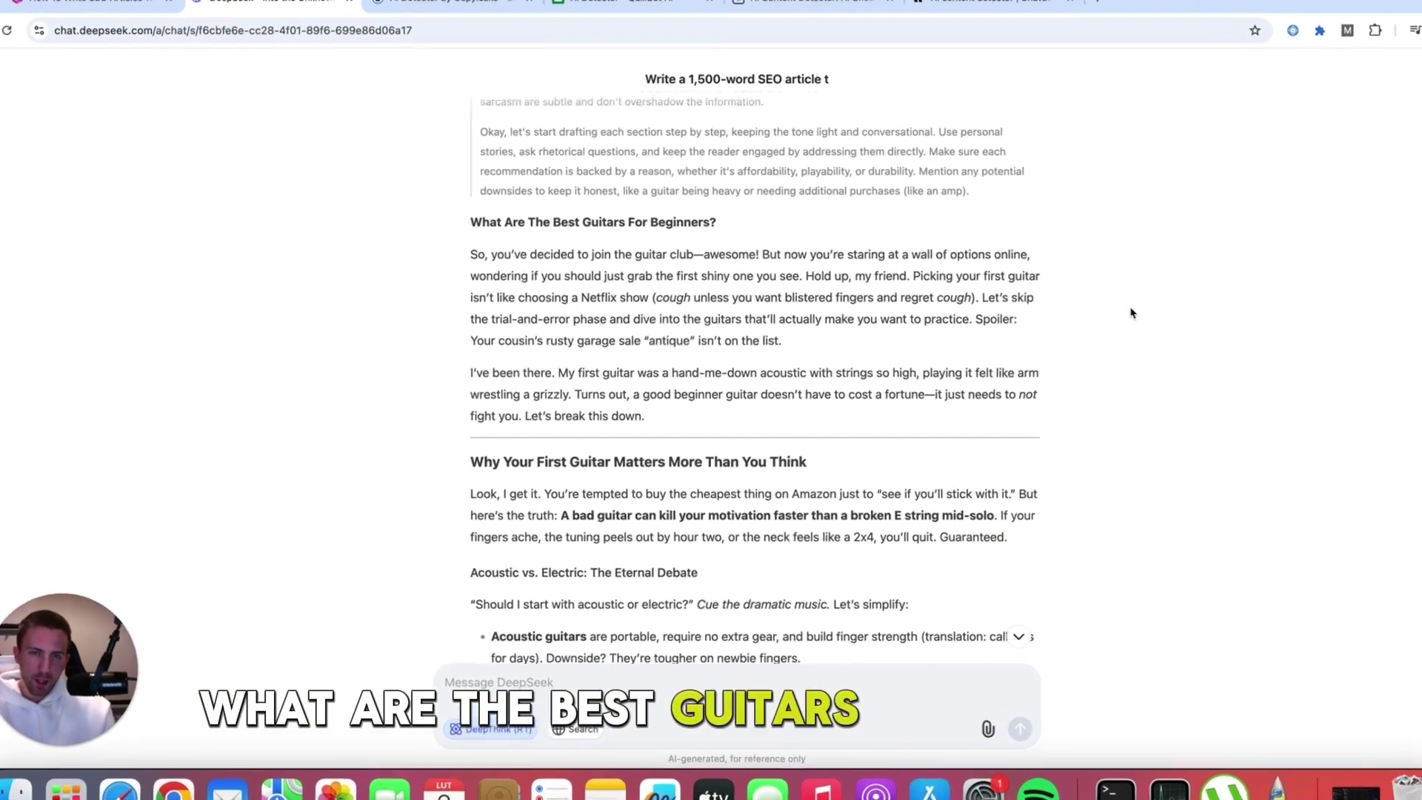
scroll(1141, 309, down, 1)
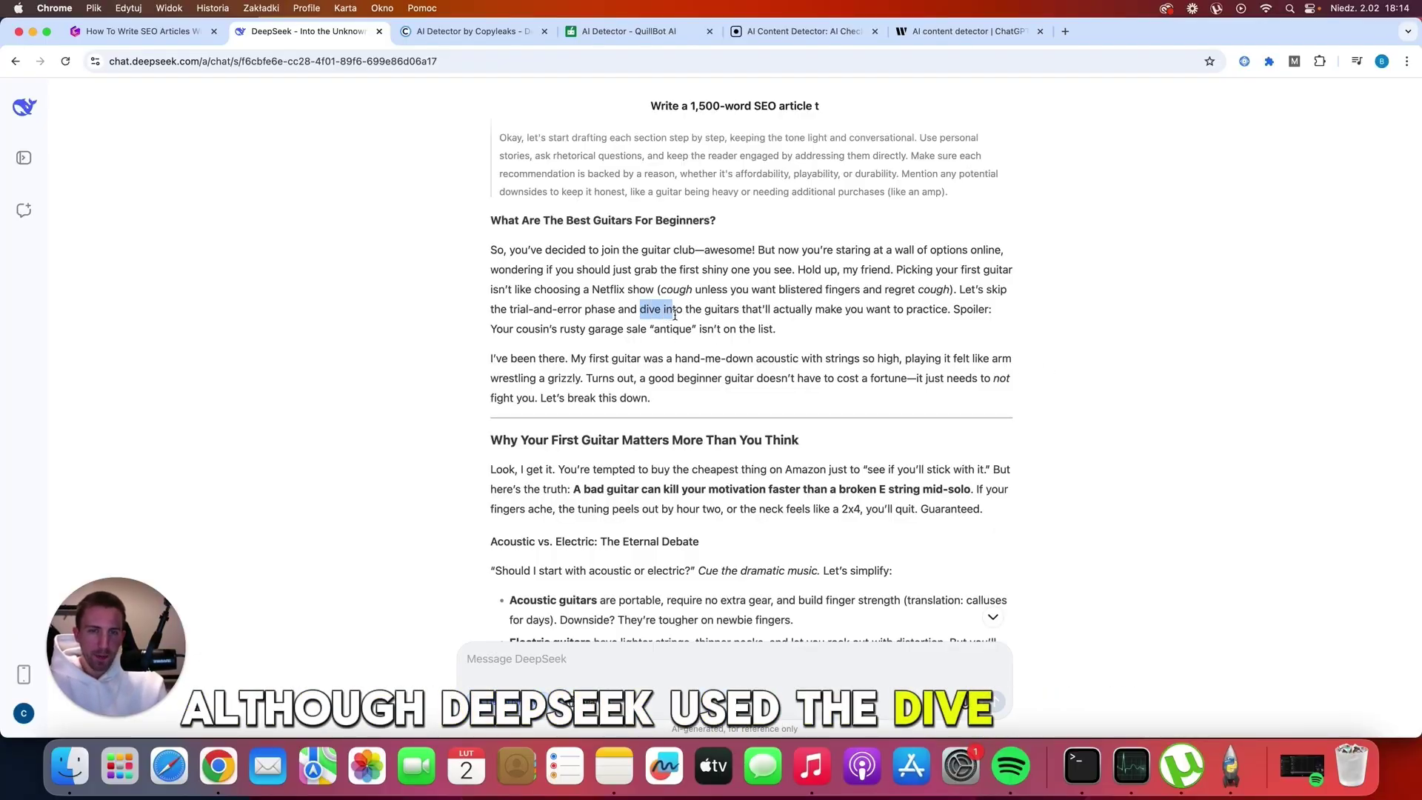
click(1049, 382)
scroll(1049, 382, down, 3)
scroll(1050, 382, down, 2)
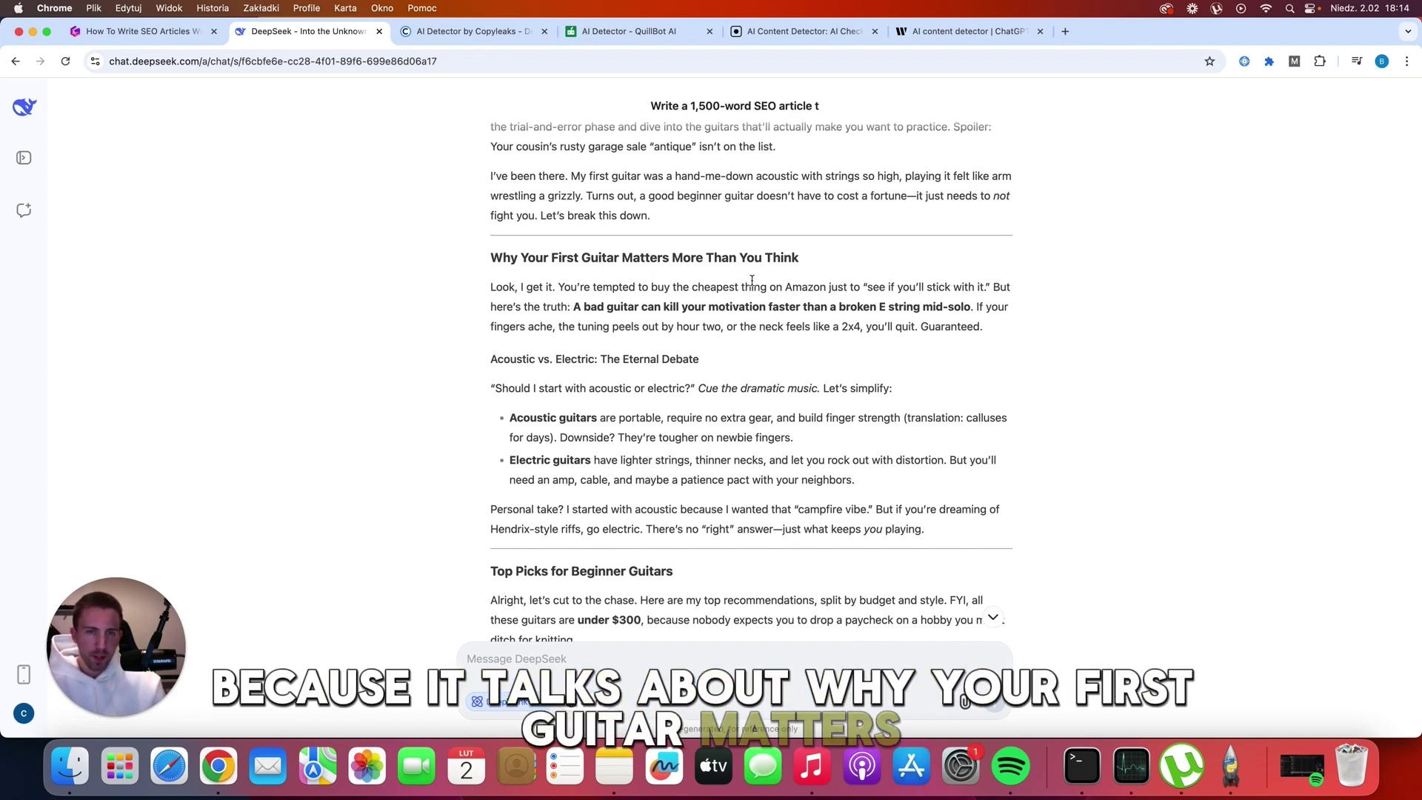
scroll(830, 285, down, 2)
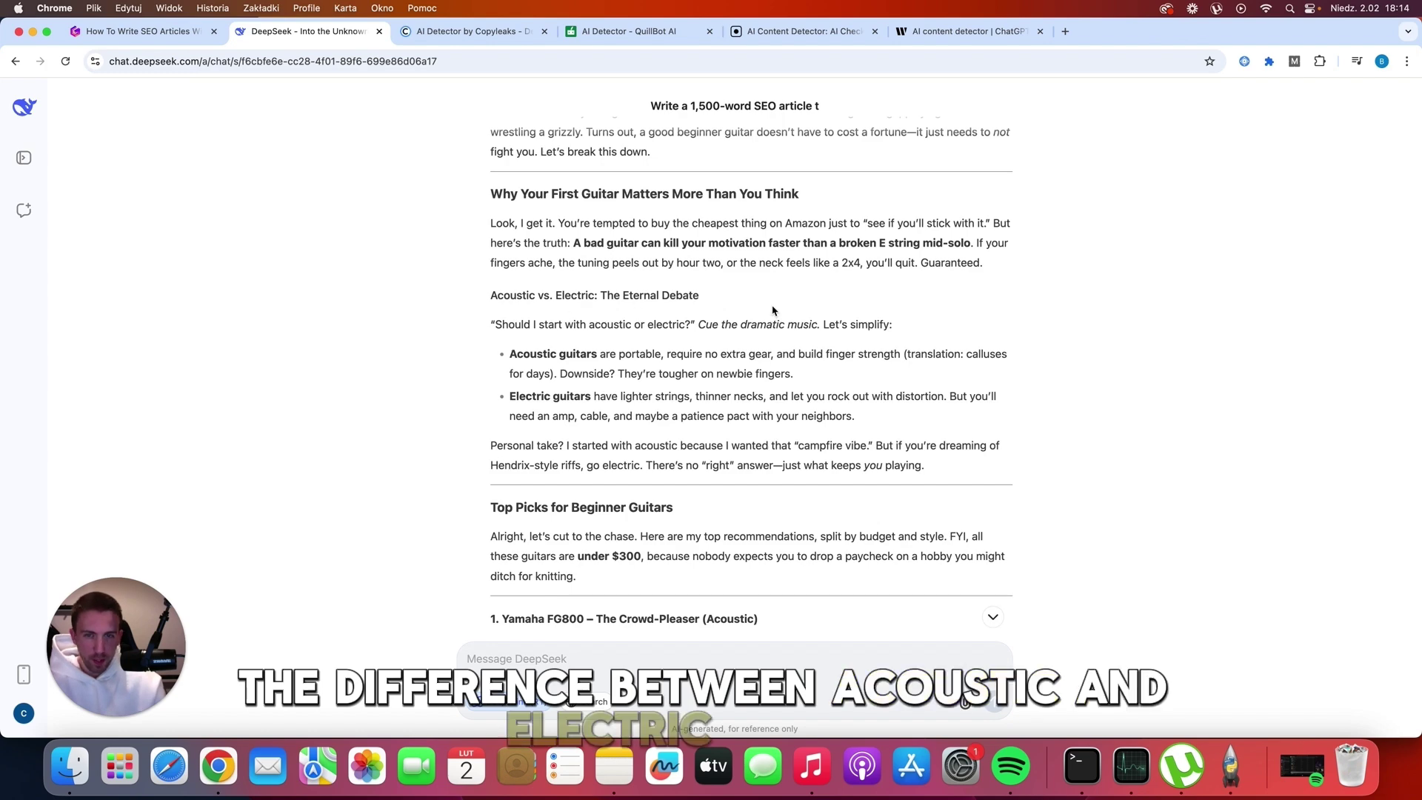
scroll(770, 325, down, 6)
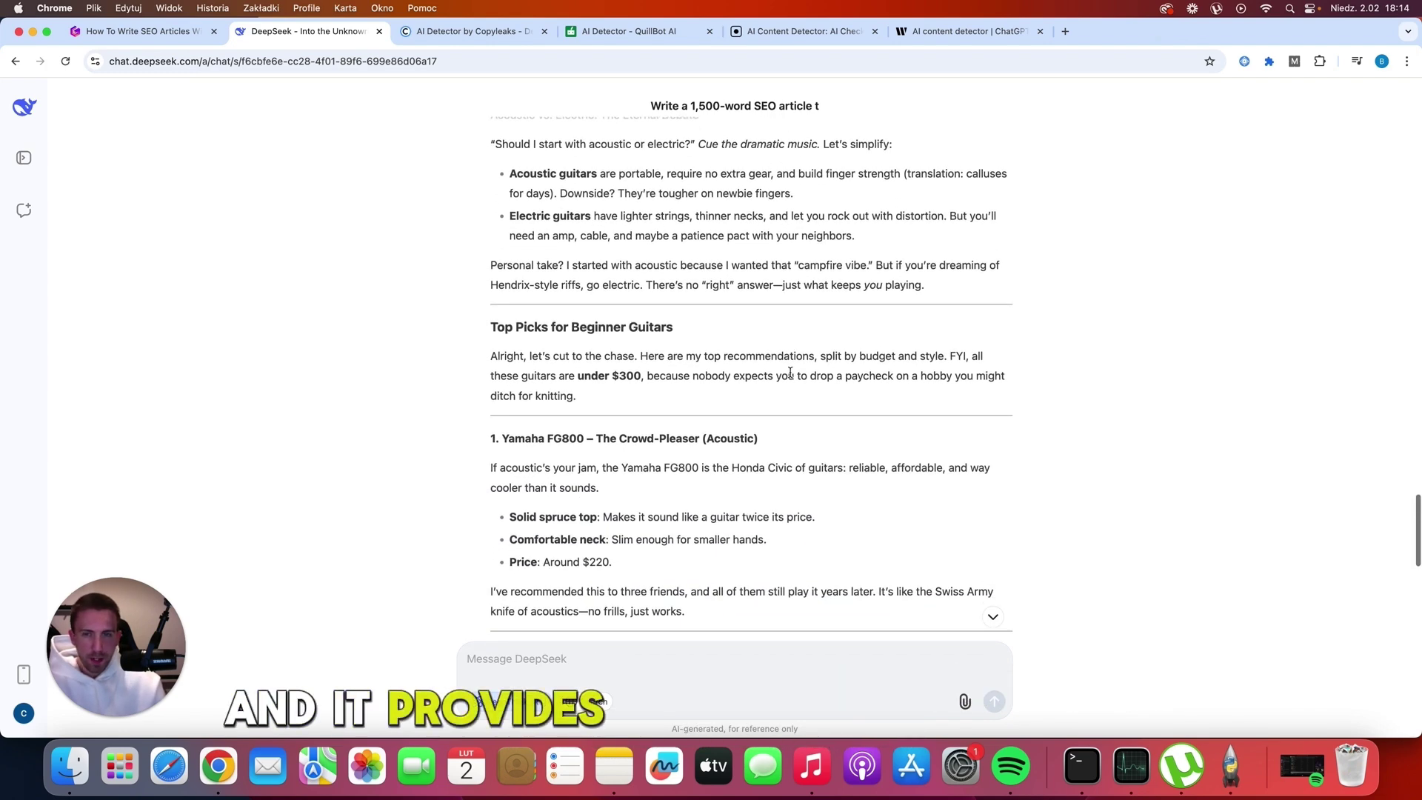
scroll(796, 376, down, 8)
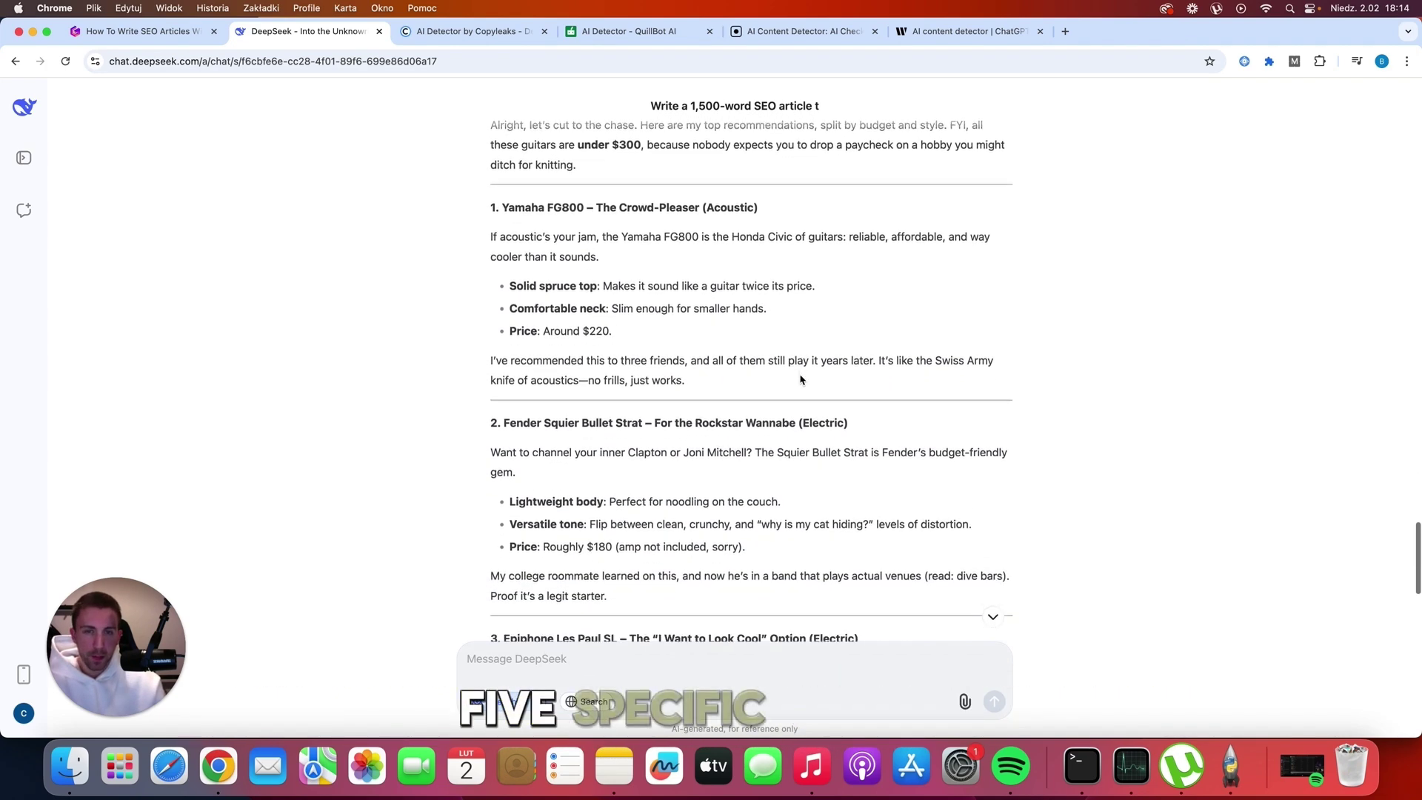
scroll(799, 379, down, 5)
scroll(827, 397, down, 3)
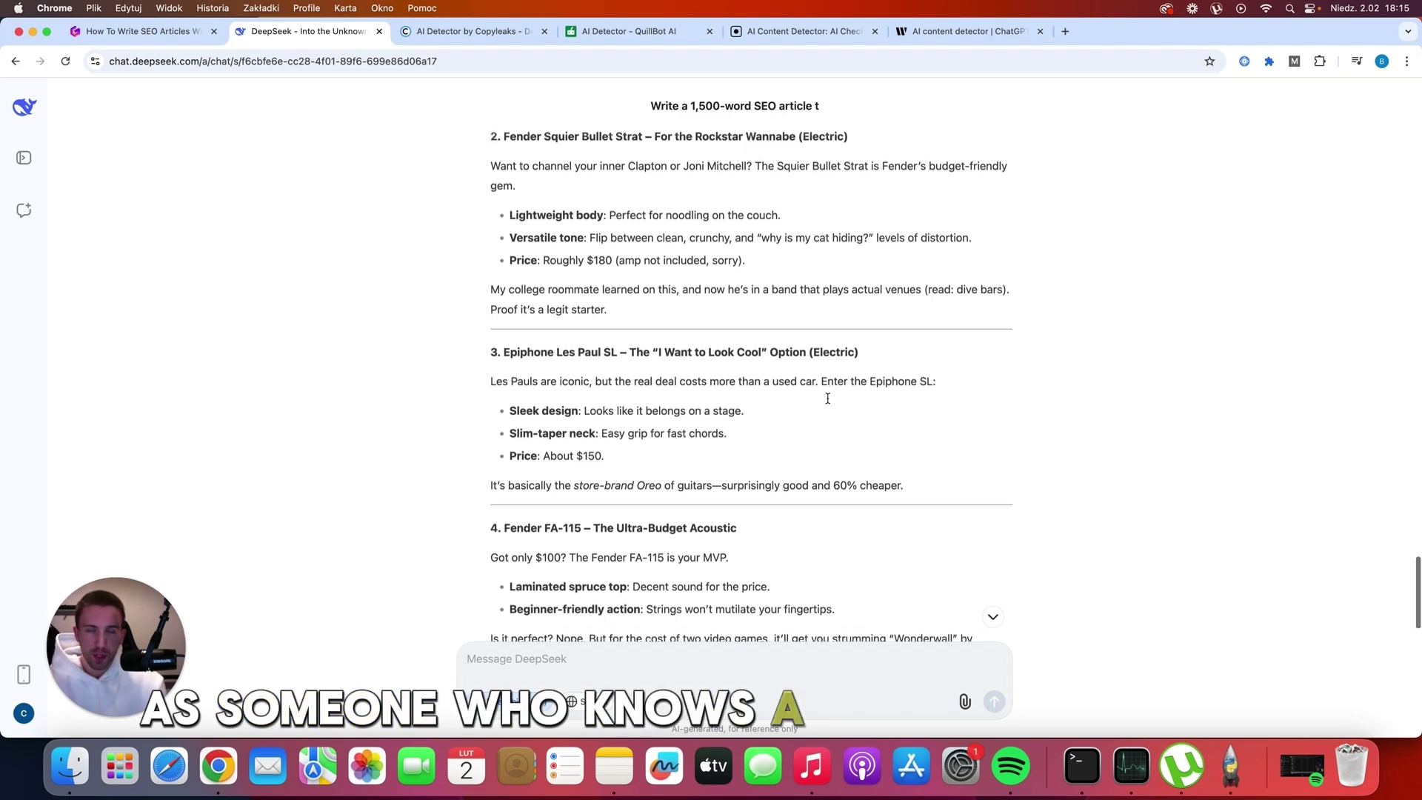
scroll(828, 398, down, 1)
scroll(828, 400, down, 1)
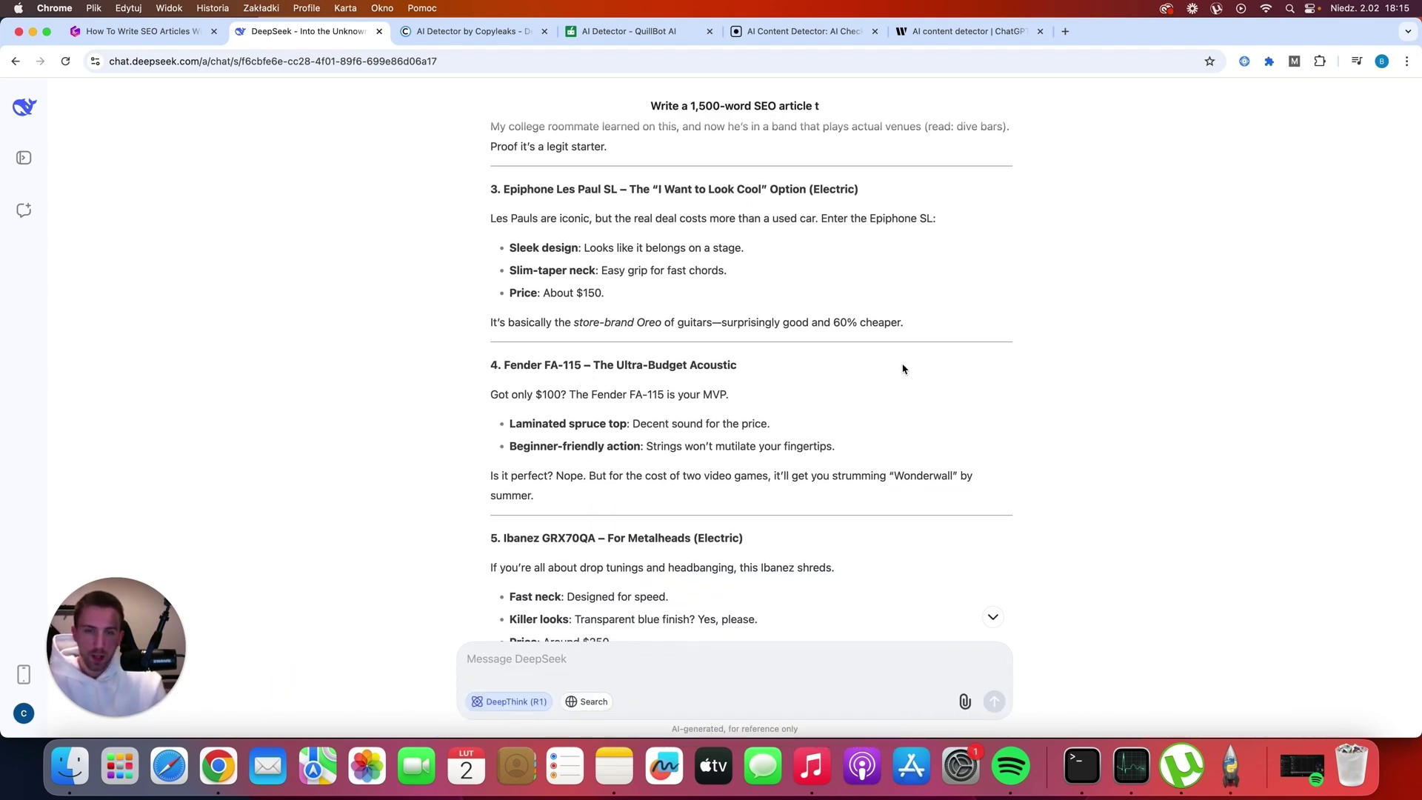
scroll(902, 368, down, 2)
scroll(902, 368, down, 8)
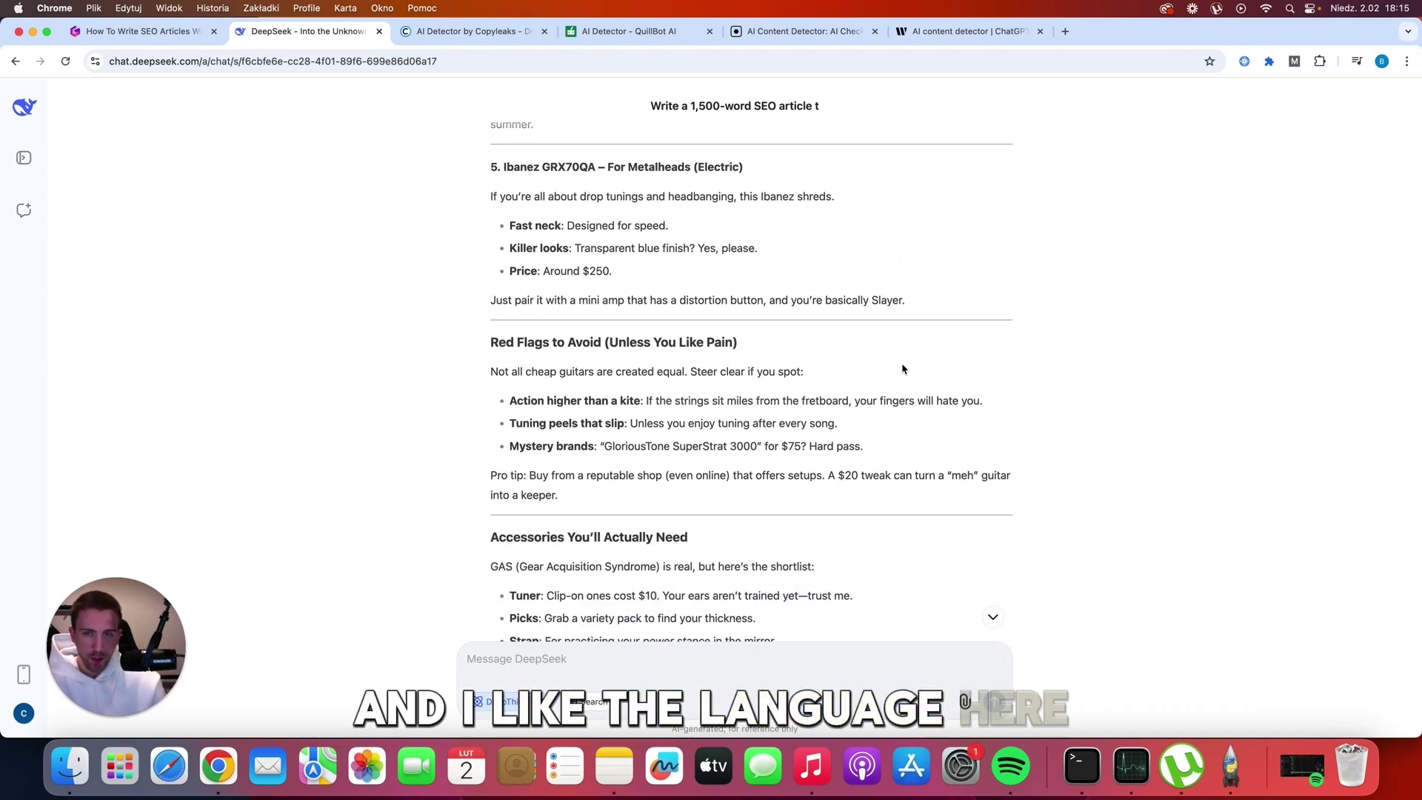
scroll(768, 393, down, 2)
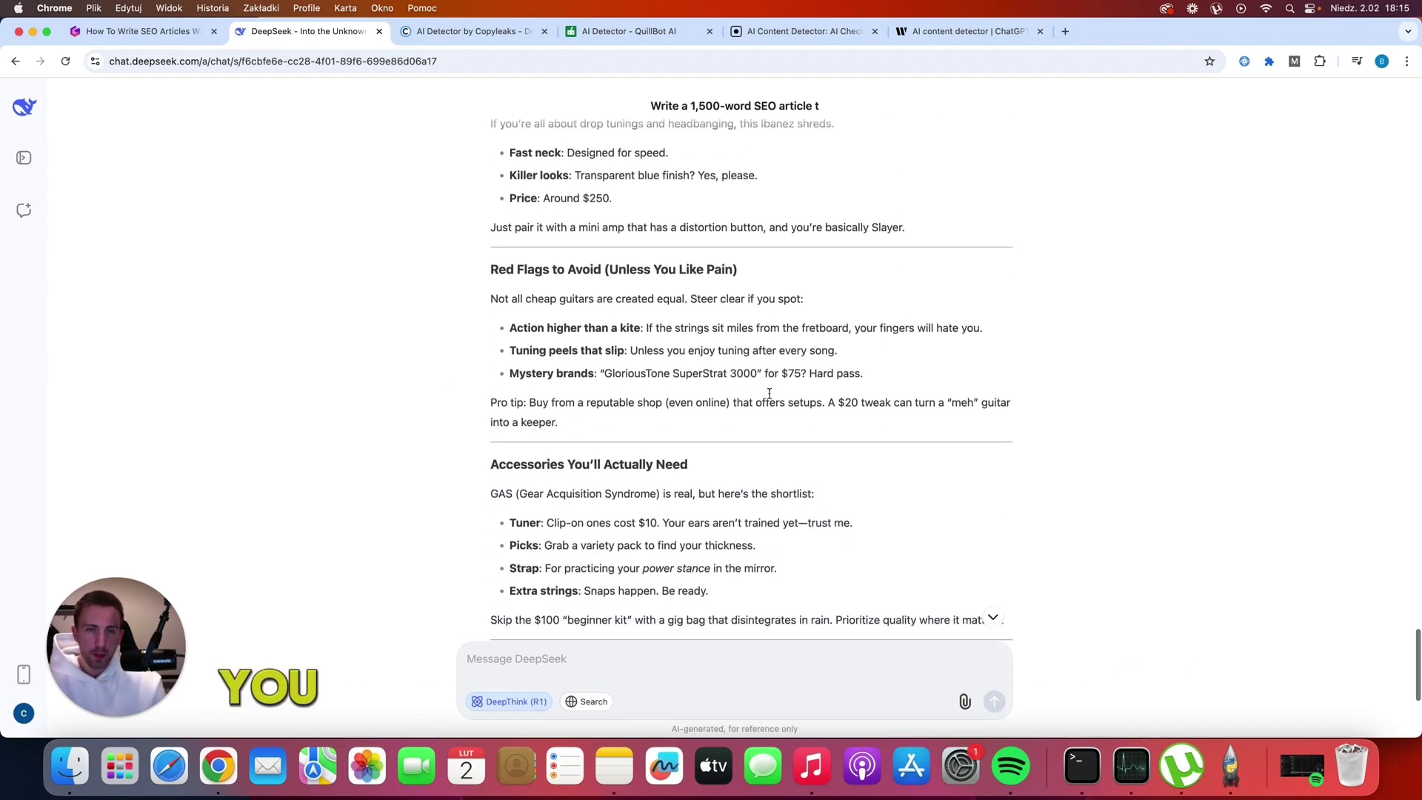
scroll(784, 455, down, 4)
scroll(784, 455, down, 4)
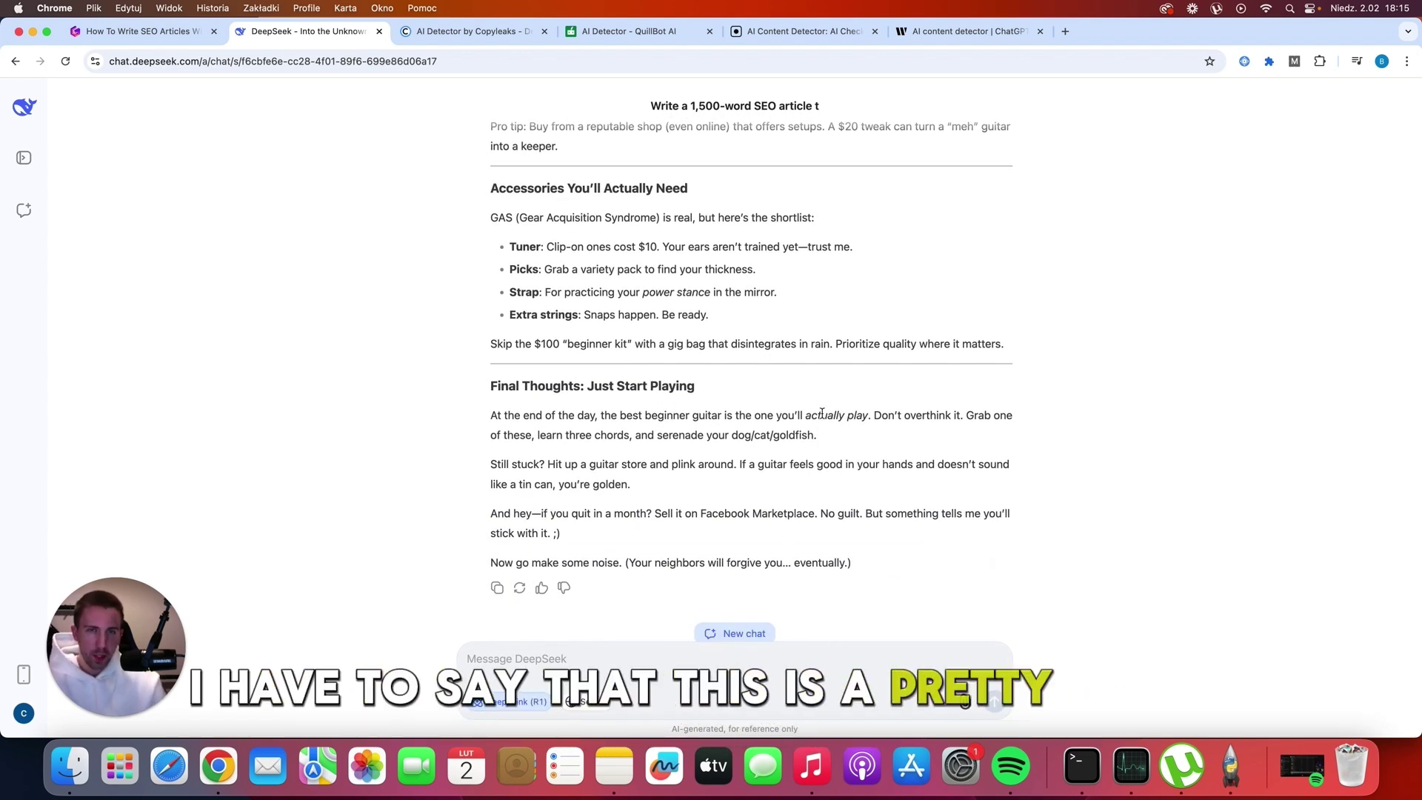
scroll(836, 371, down, 1)
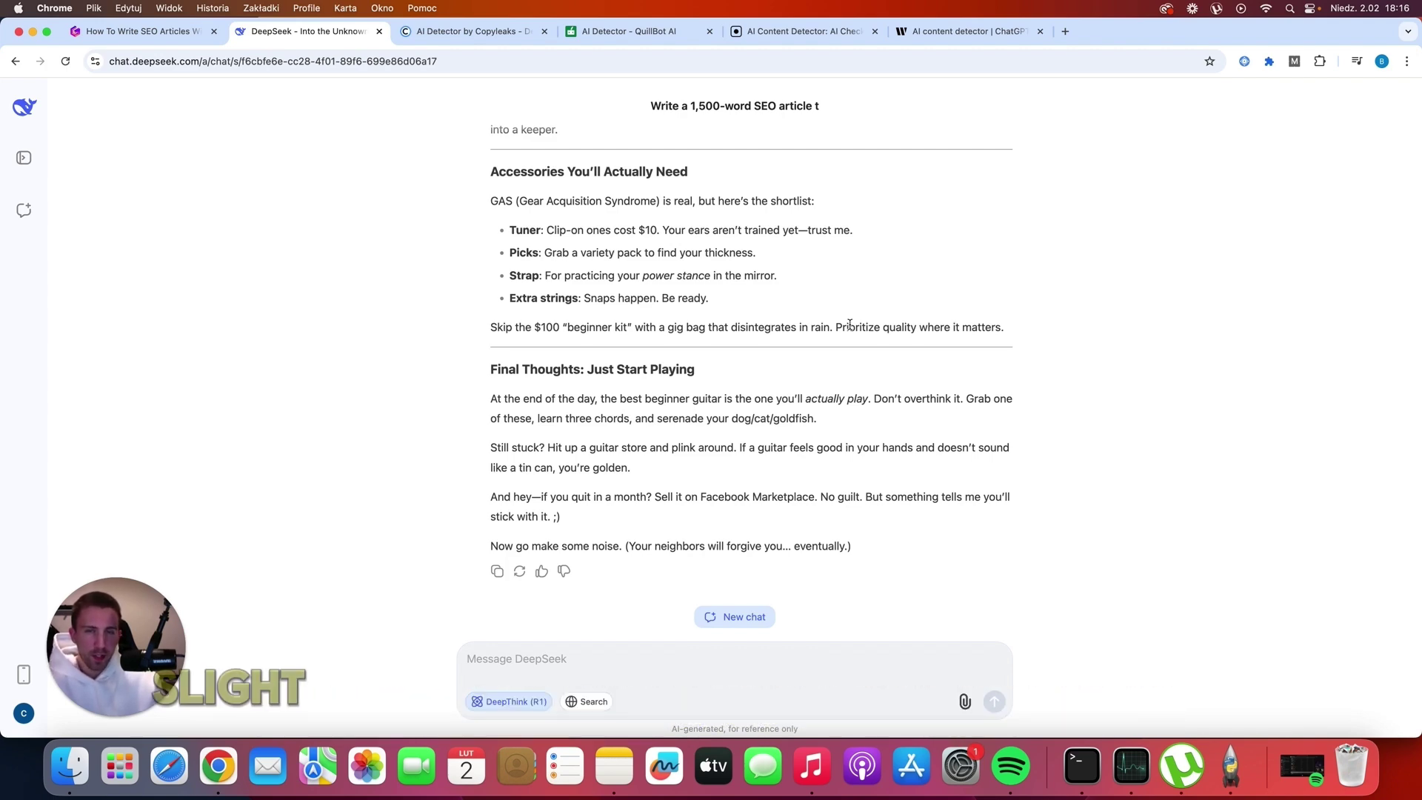
scroll(849, 325, up, 10)
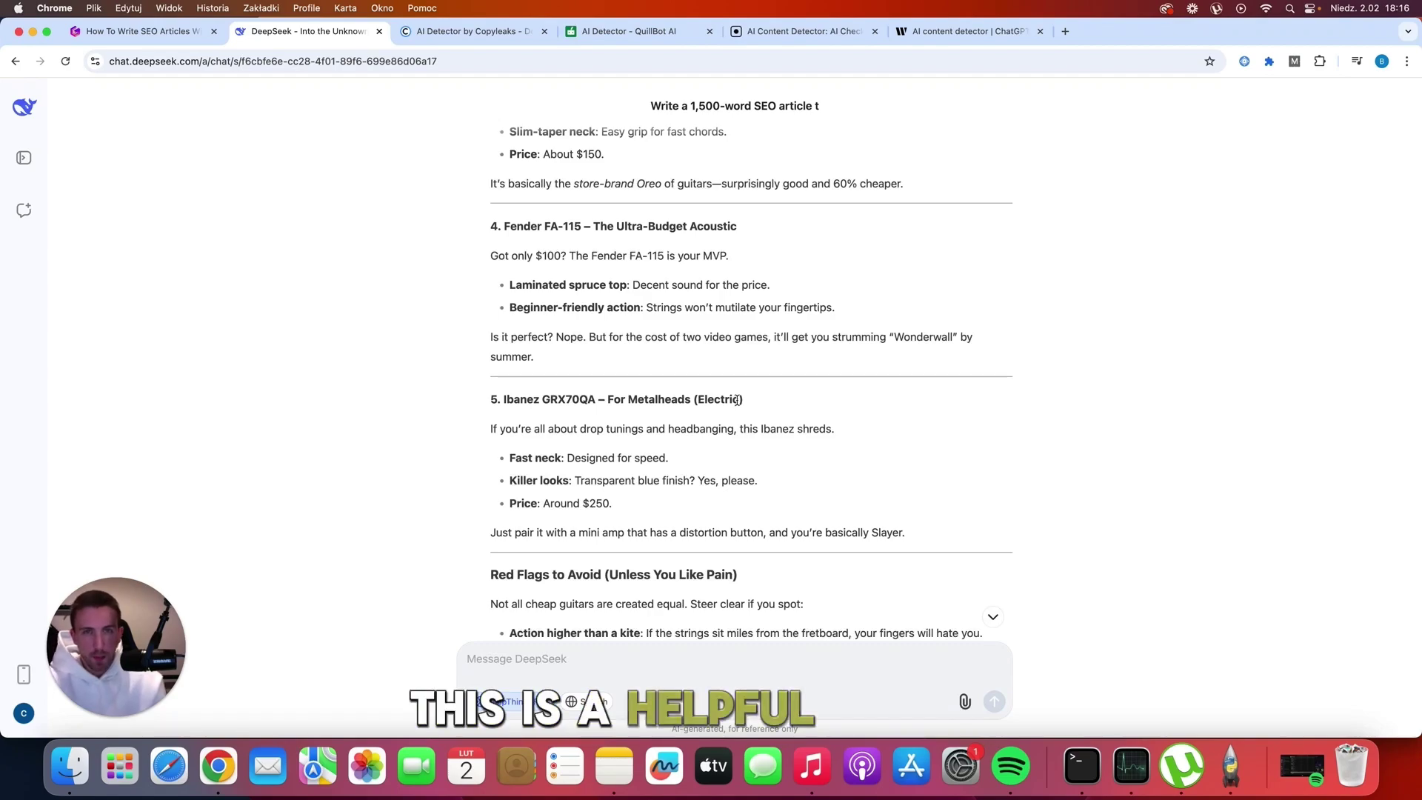
scroll(737, 401, down, 8)
scroll(739, 403, up, 5)
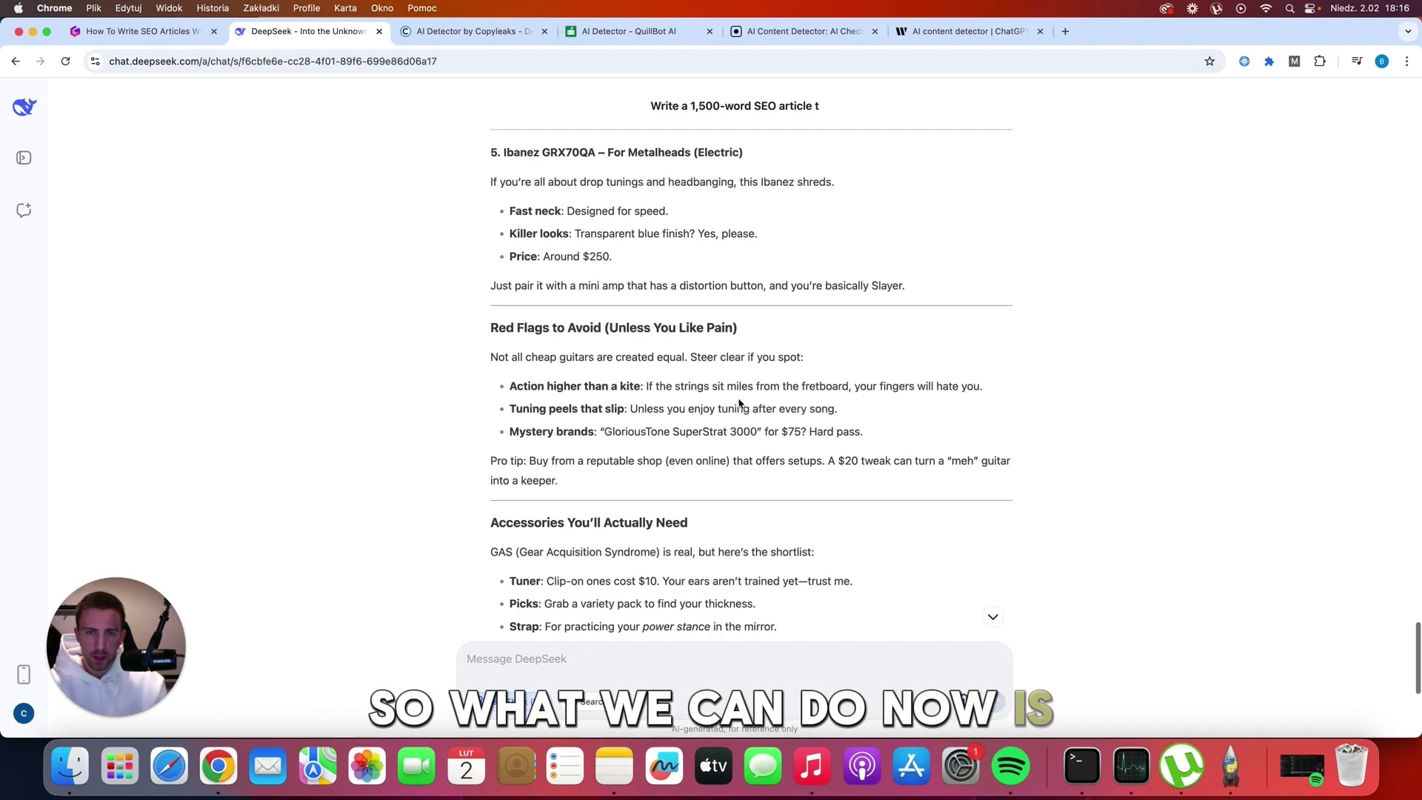
scroll(739, 403, up, 15)
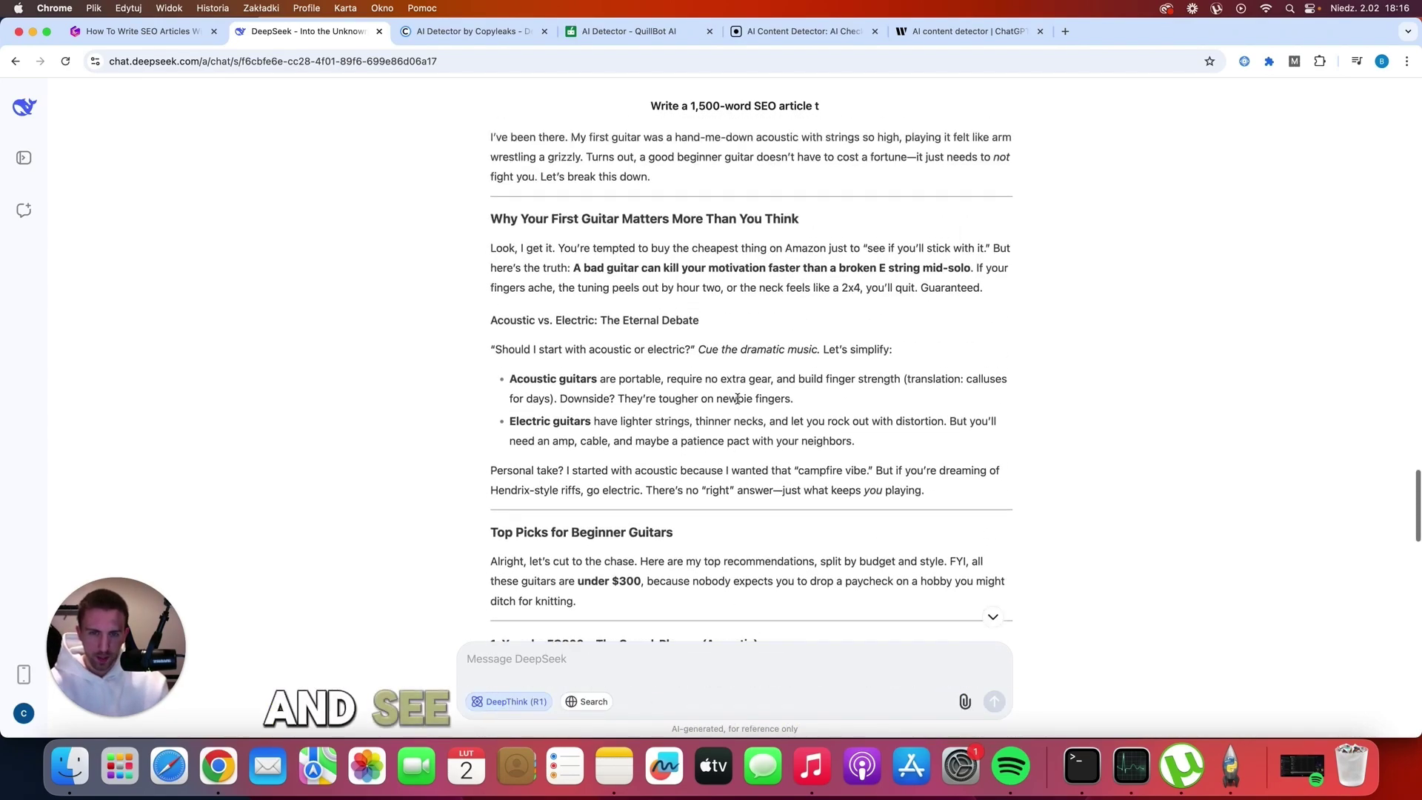
scroll(738, 398, up, 6)
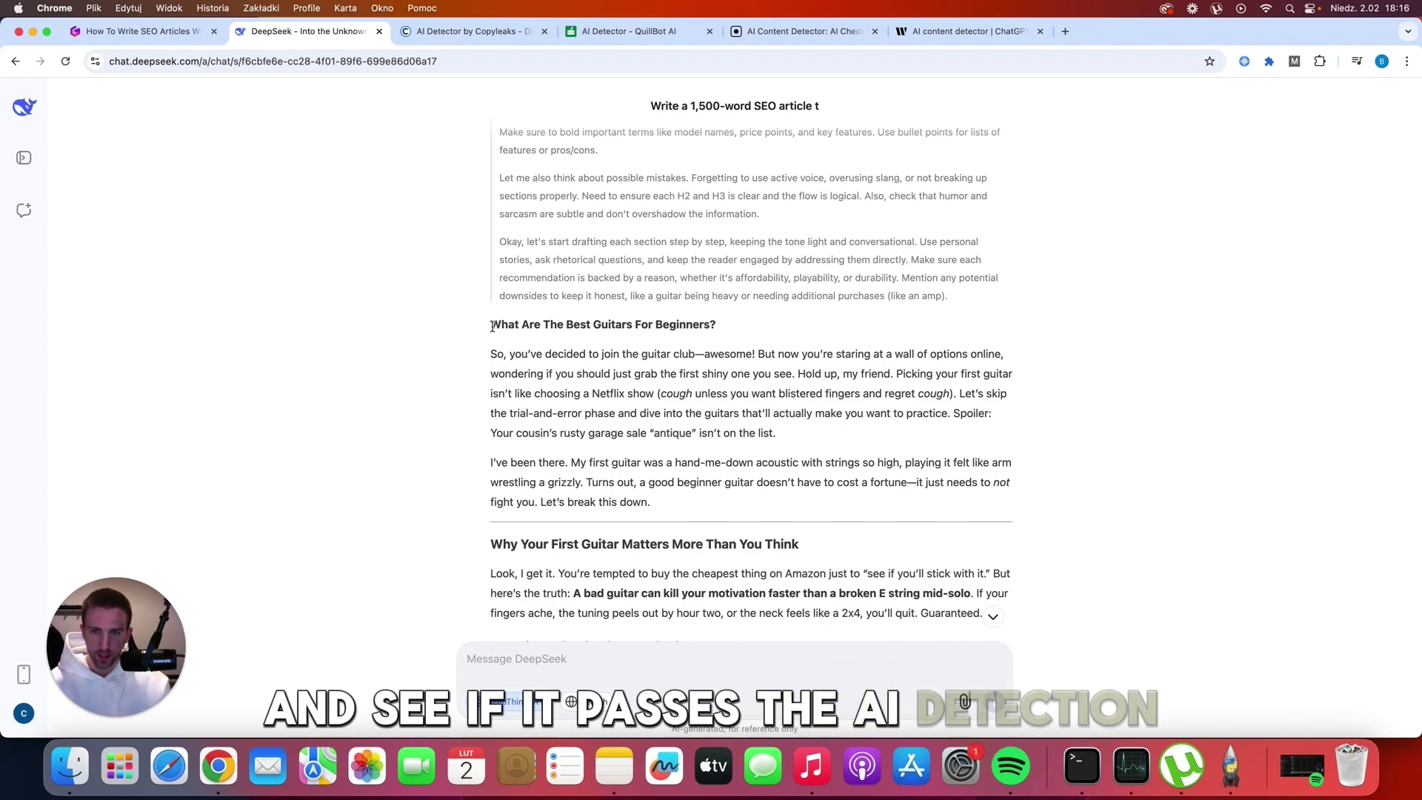
- Copy the DeepSeek guitar article and scan it in Copyleaks, which reports No AI Content Found at 0%
drag(490, 324, 876, 553)
key(super+c)
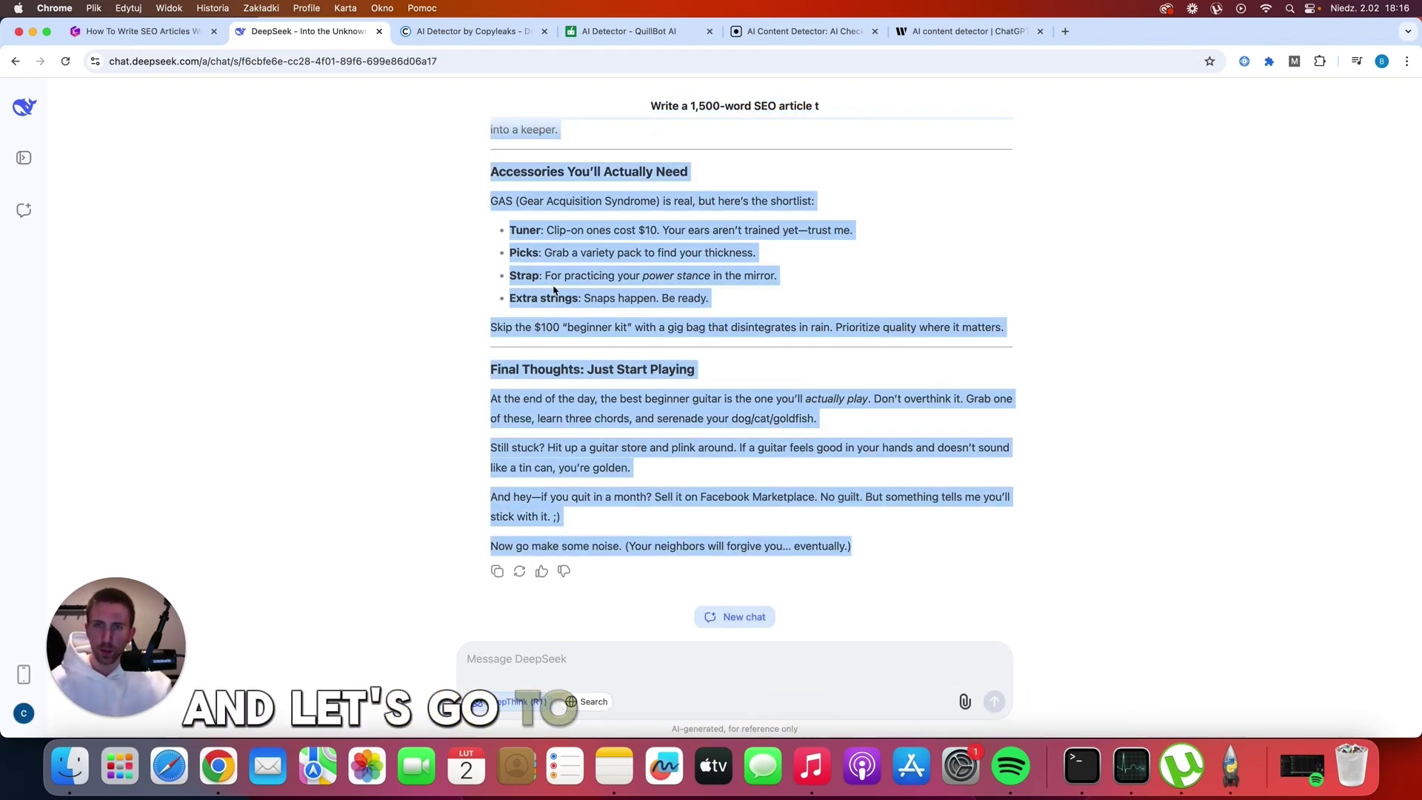
click(452, 33)
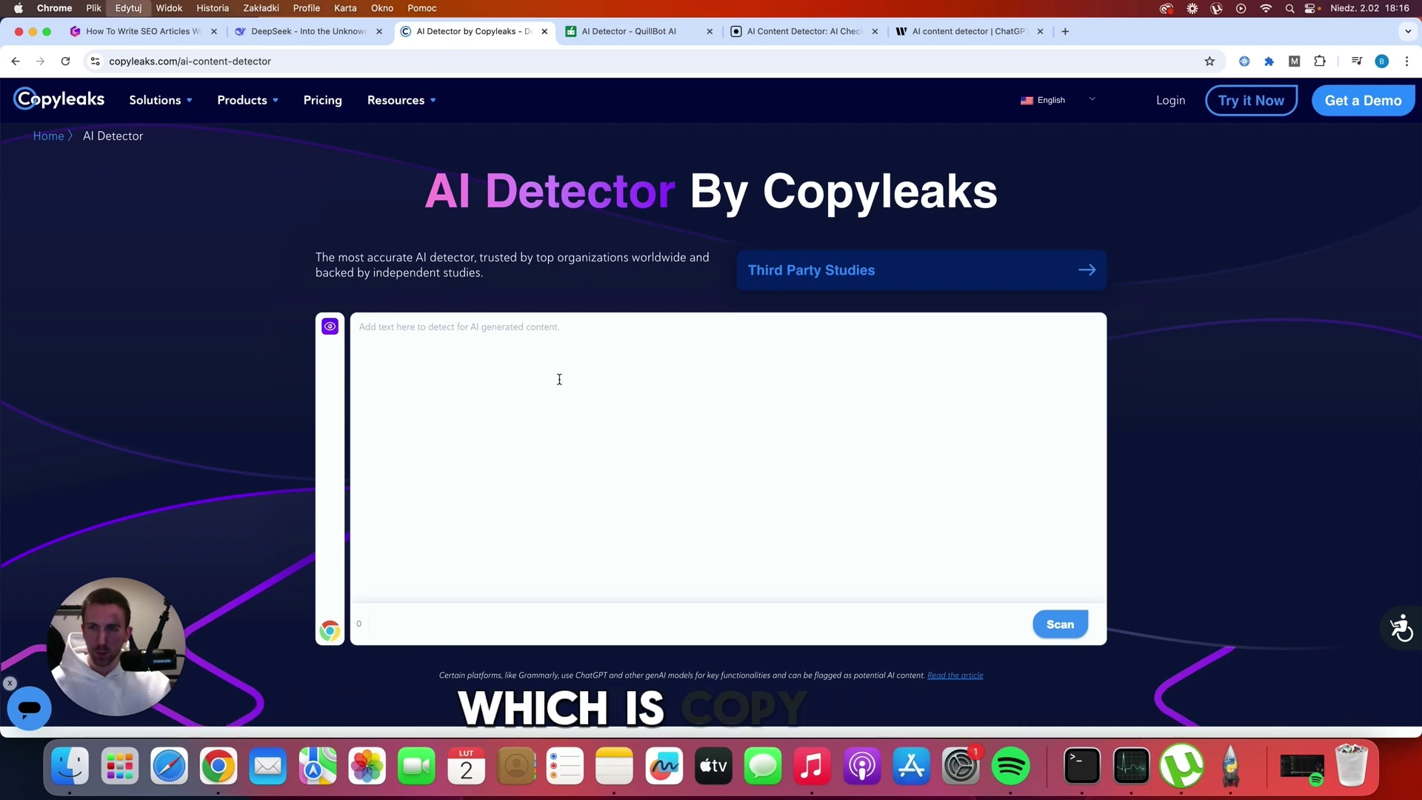
key(super+v)
click(1035, 619)
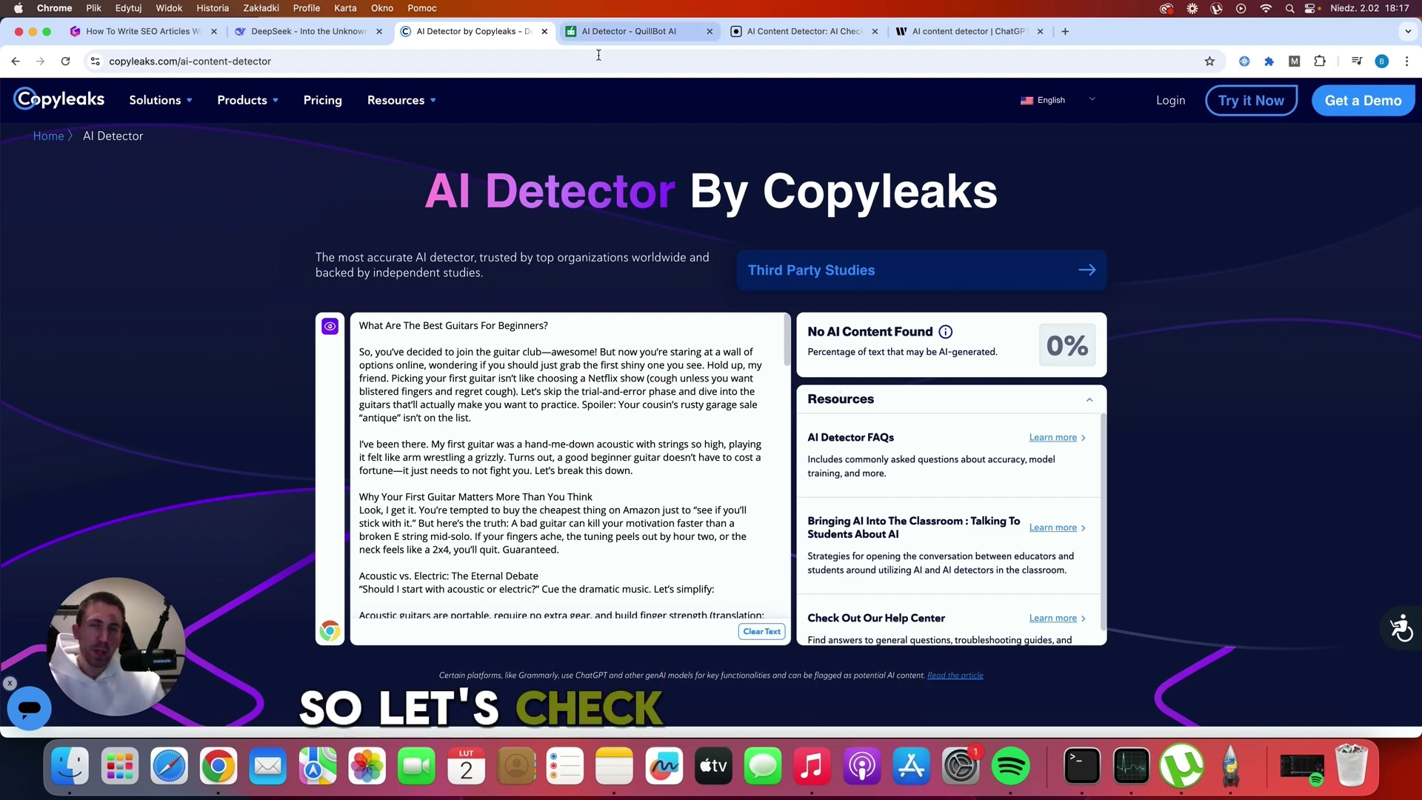
- Run the guitar article through QuillBot's AI Detector, scoring 0% AI-generated and 100% human-written
click(624, 33)
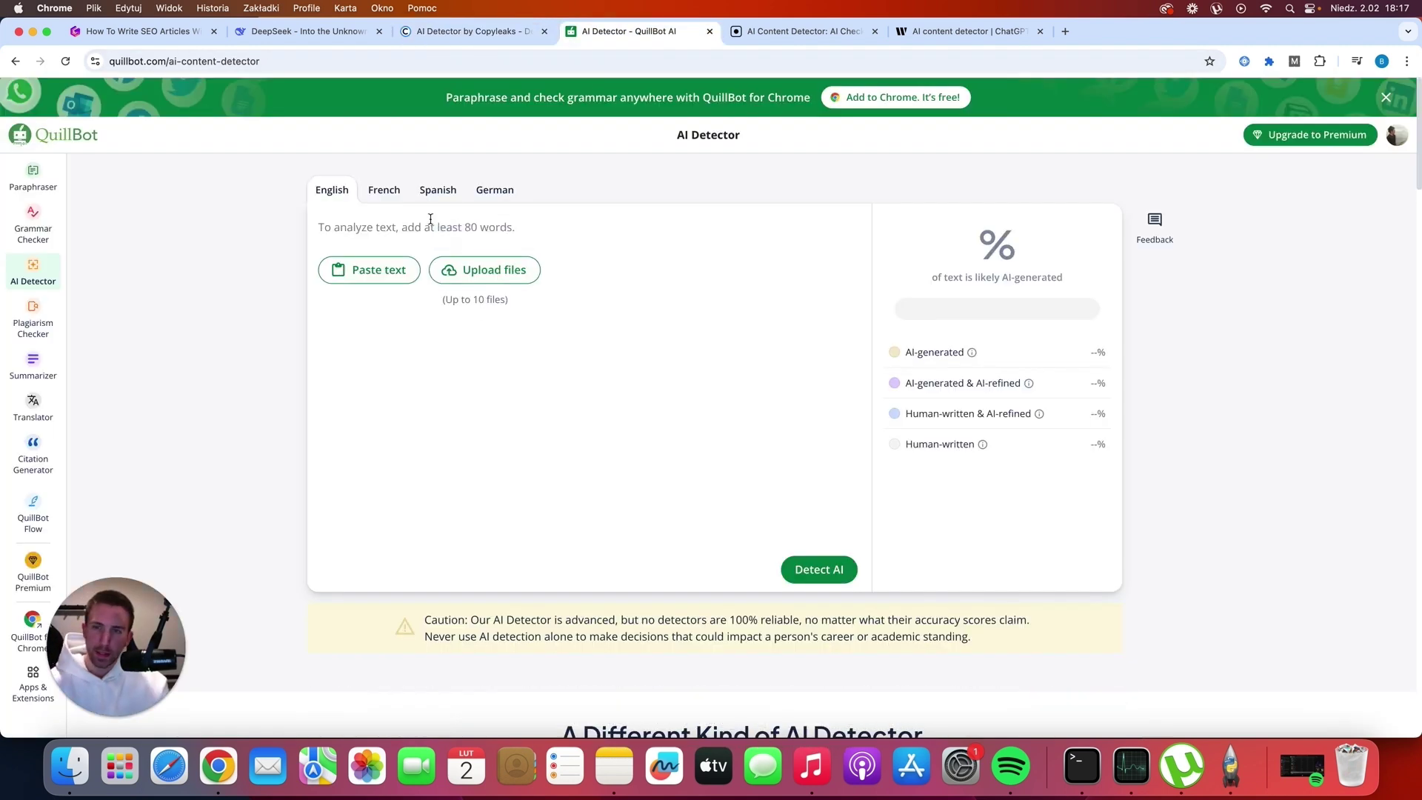
key(super+v)
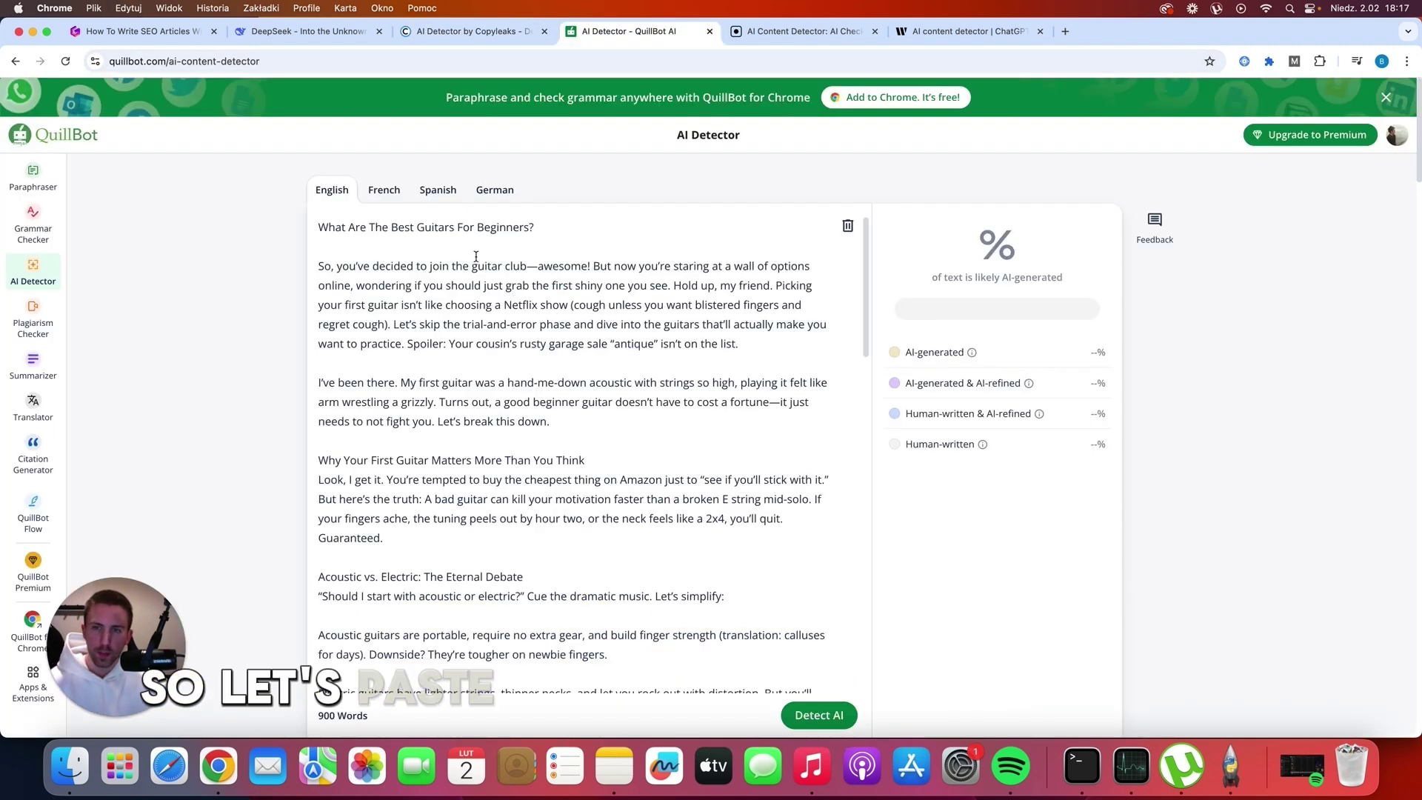
click(818, 715)
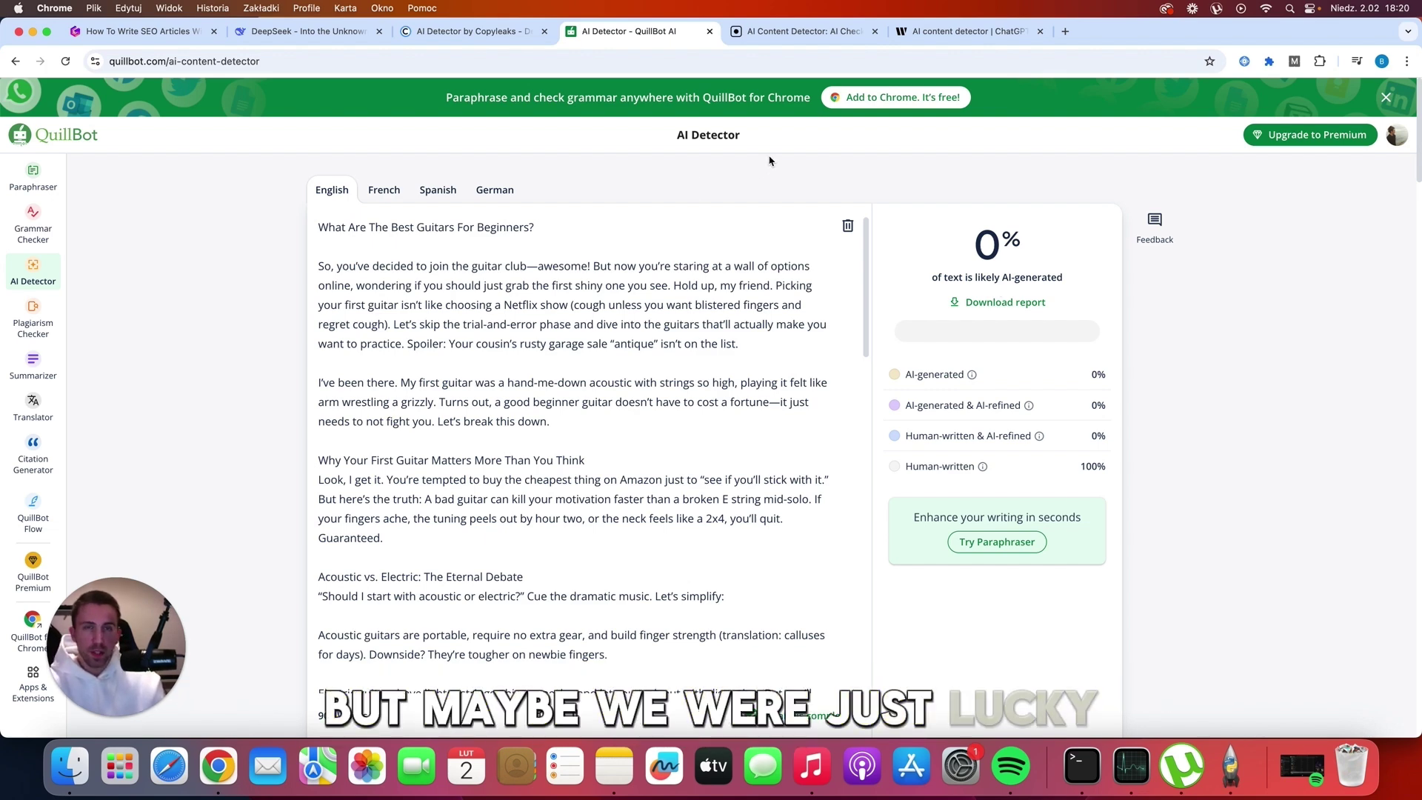
click(791, 27)
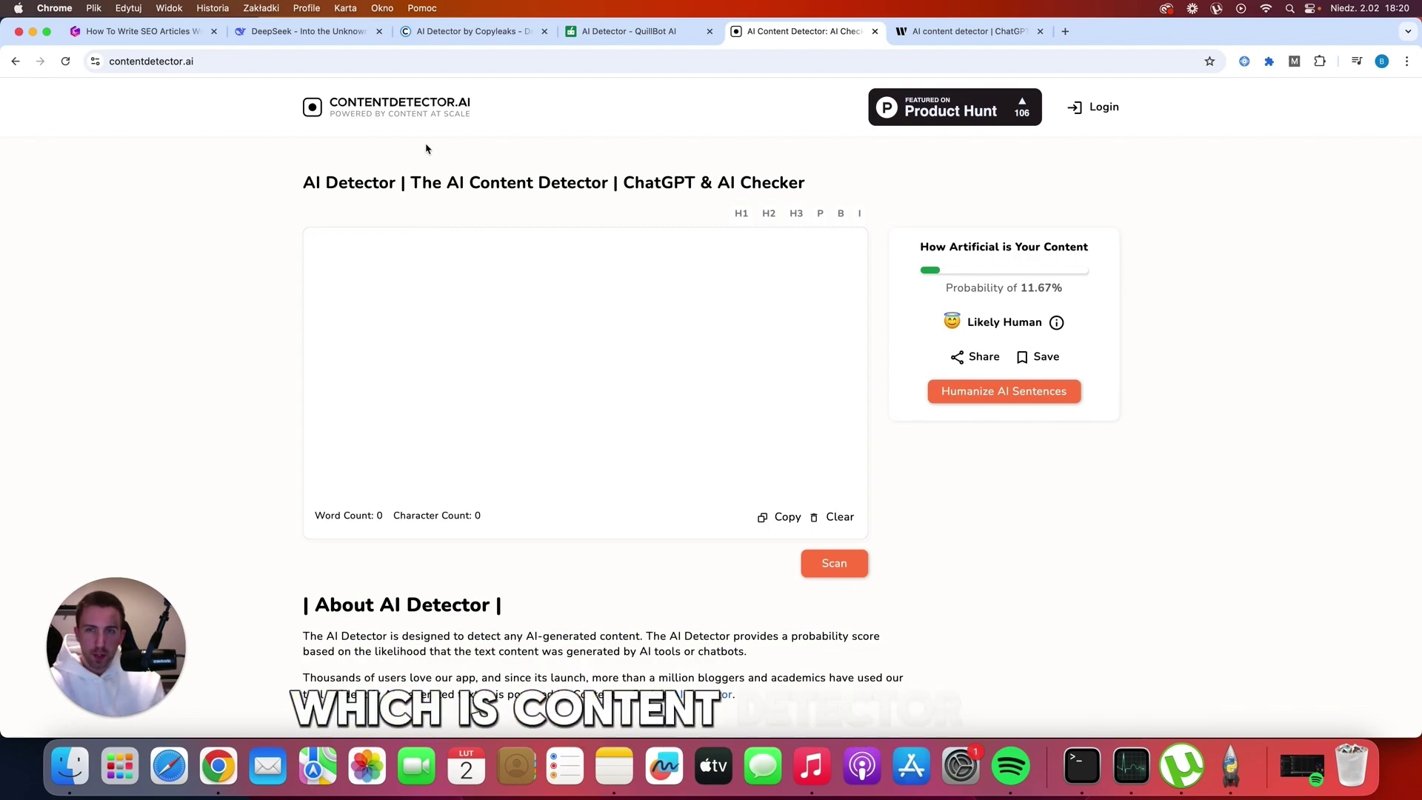
- Paste the guitar article into ContentDetector.AI, which rates it Likely Human at 11.67% artificial
click(454, 287)
key(super+v)
scroll(834, 444, down, 5)
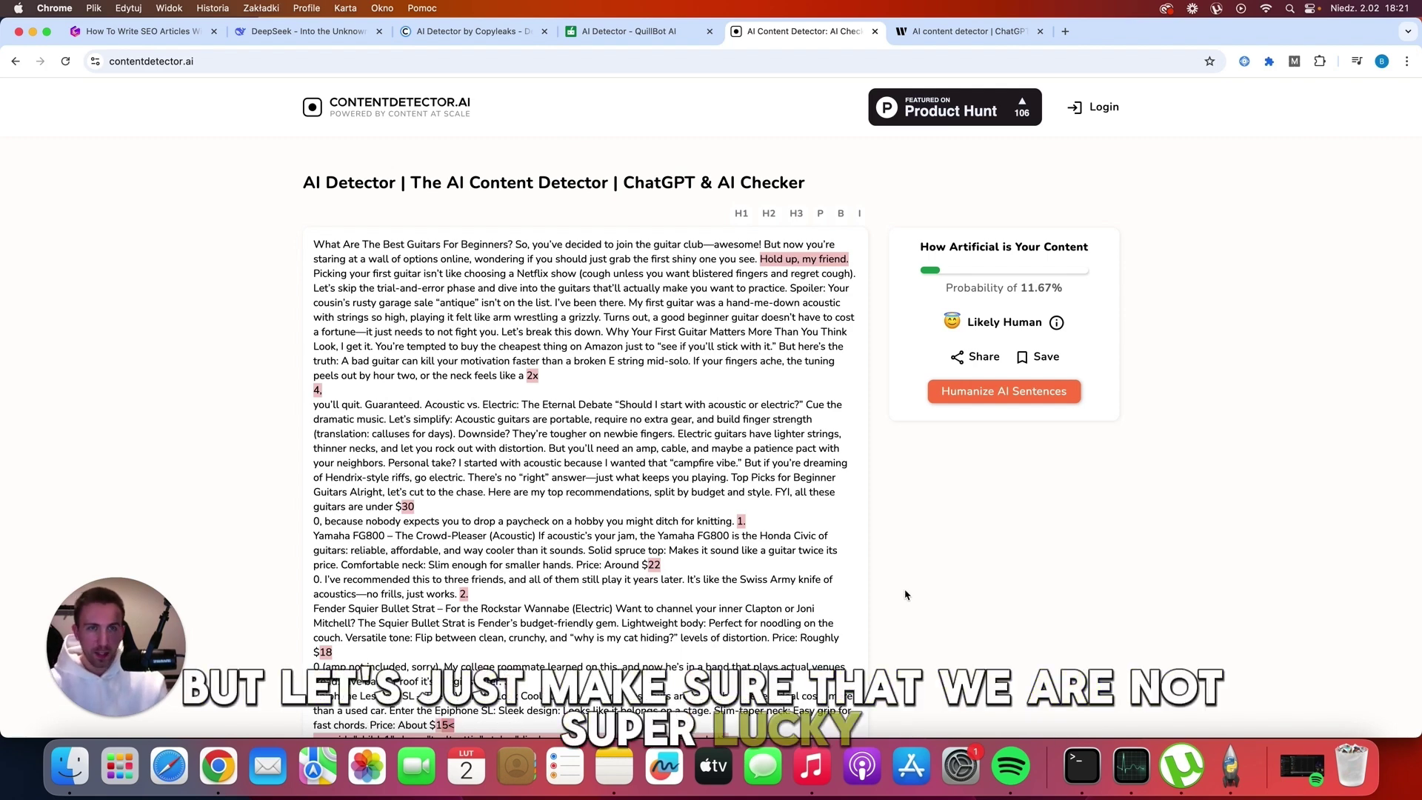
- Analyze the 906-word guitar article in Writer's detector, getting a 94% human-generated score
click(963, 31)
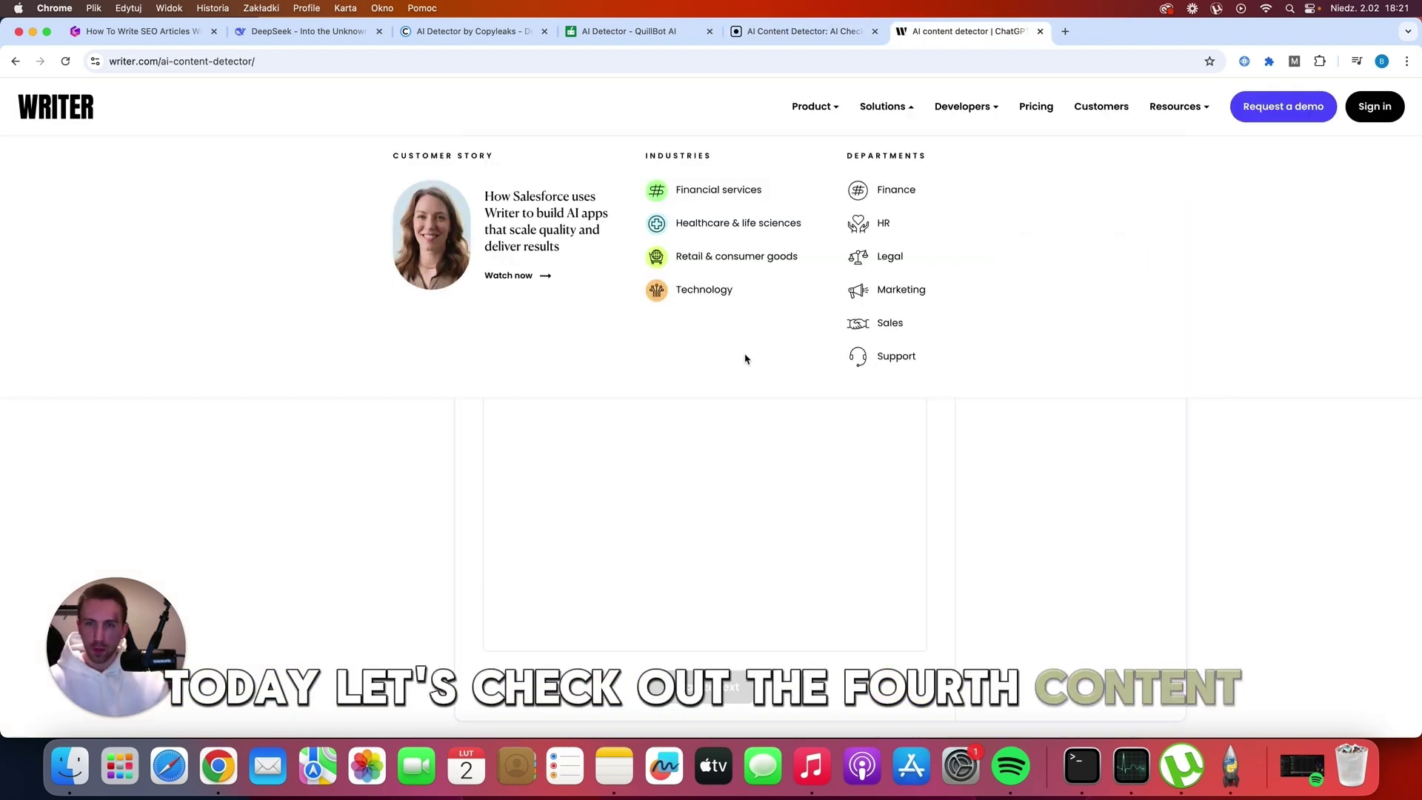
click(714, 353)
key(super+v)
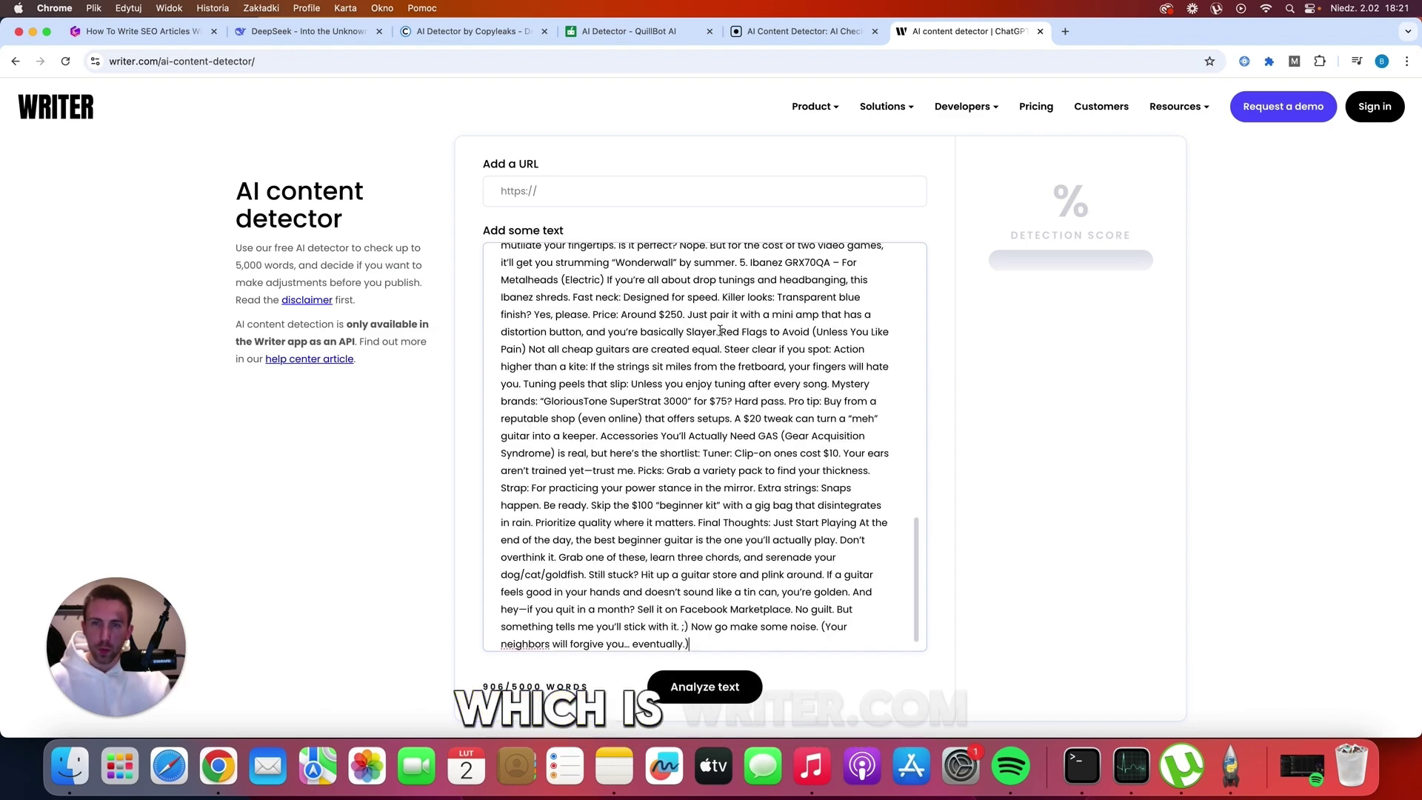
click(690, 689)
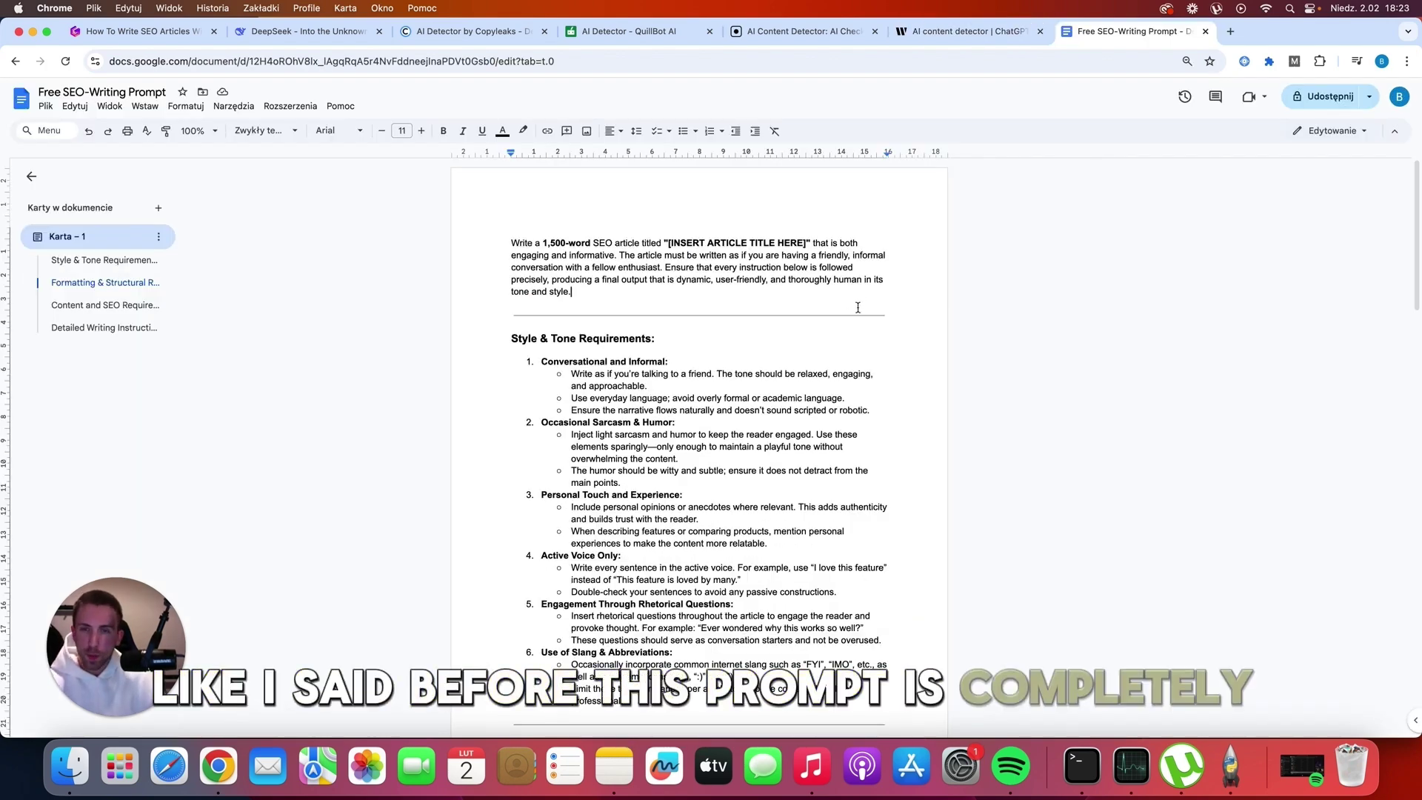
scroll(847, 311, down, 2)
scroll(847, 311, down, 20)
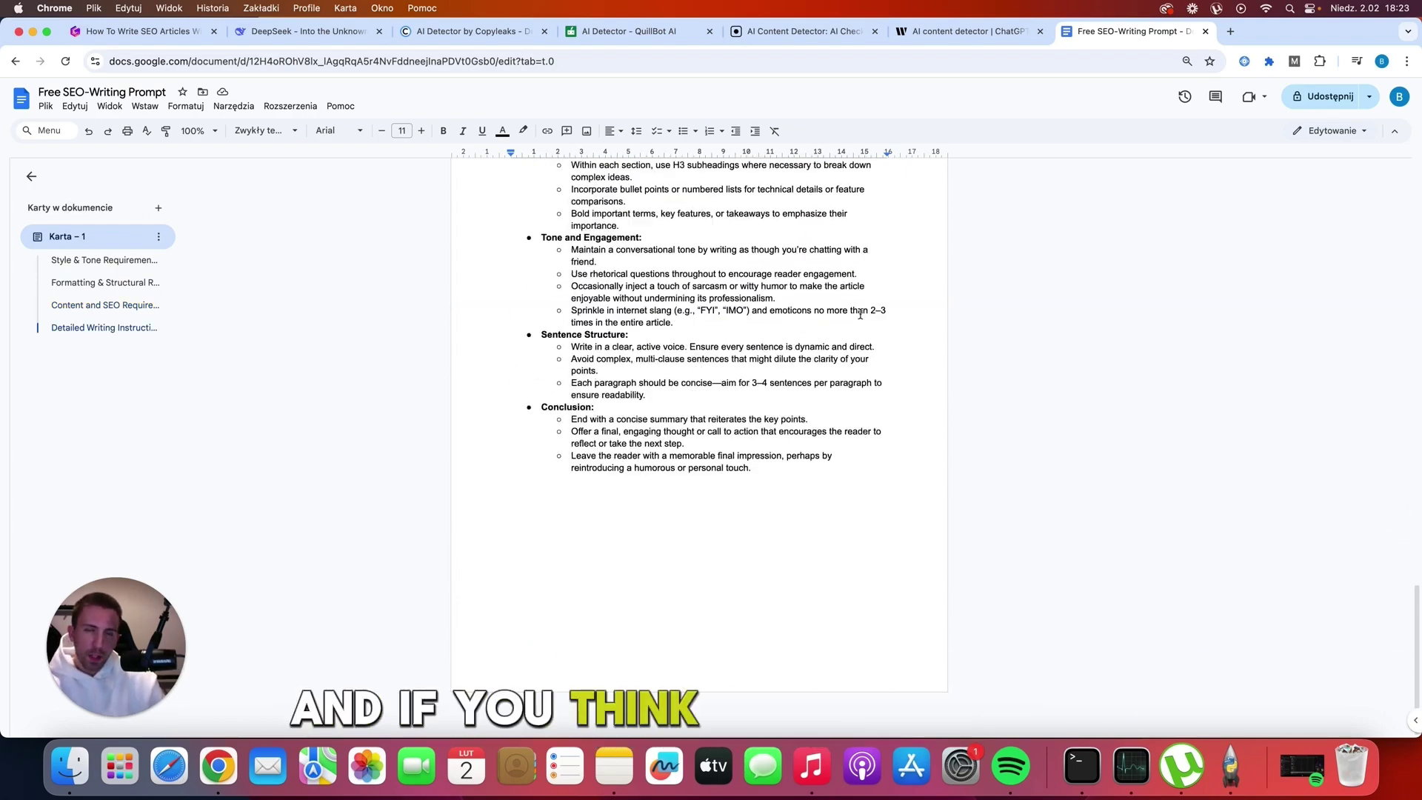
scroll(859, 314, up, 20)
scroll(860, 313, up, 3)
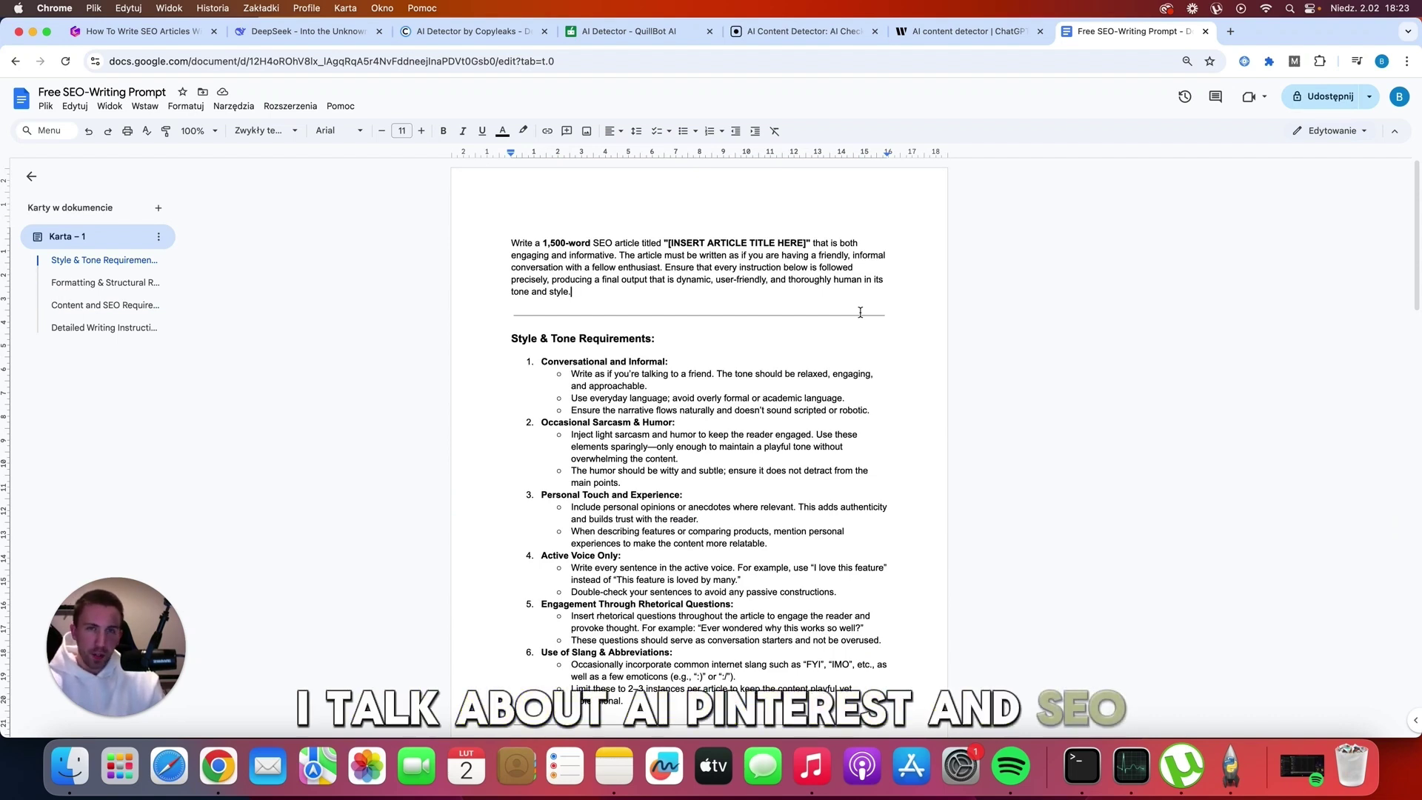
- Return to the Gamma presentation at the 'Can This Content Rank On Google?' slide
click(154, 39)
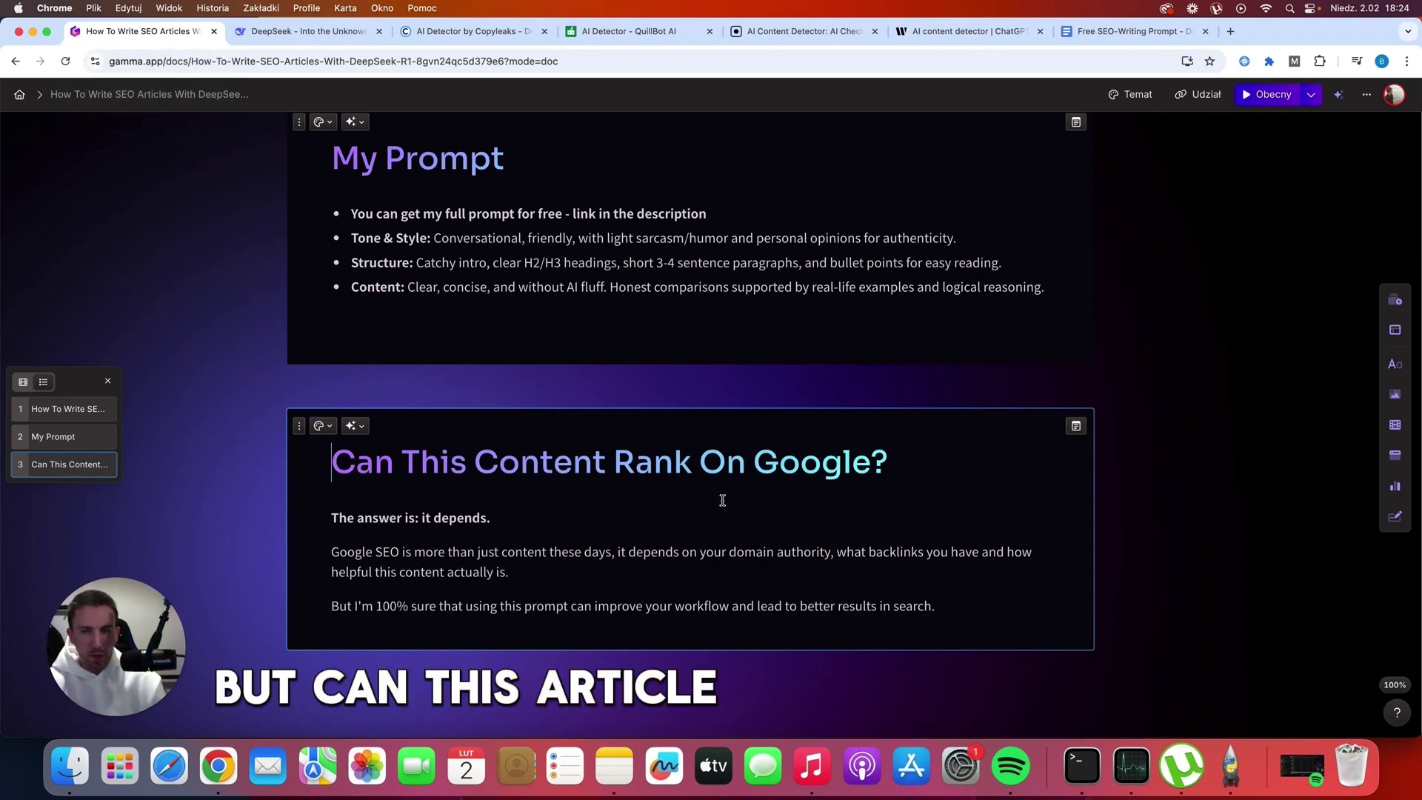